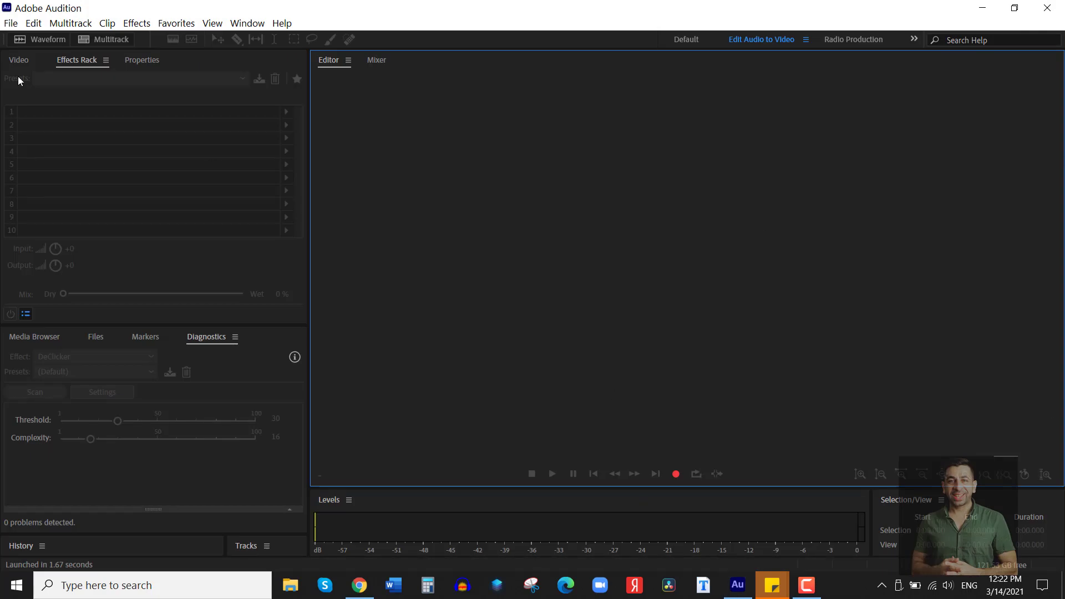
# Check the default input in the audio hardware preferences and confirm Microphone (MK 4 digital).
pyautogui.click(17, 25)
pyautogui.moveTo(36, 19)
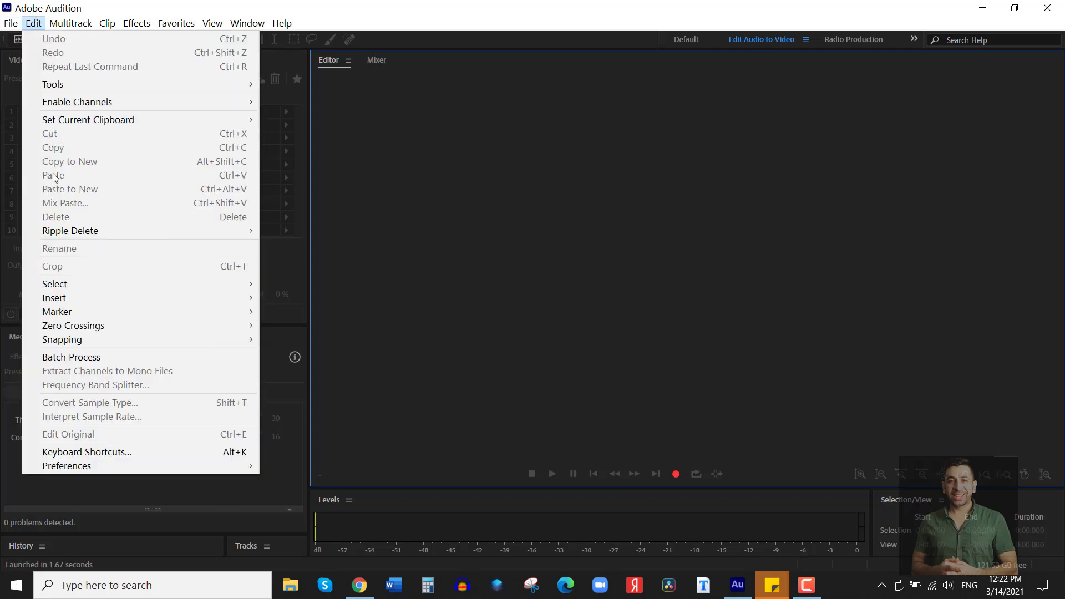
pyautogui.moveTo(92, 465)
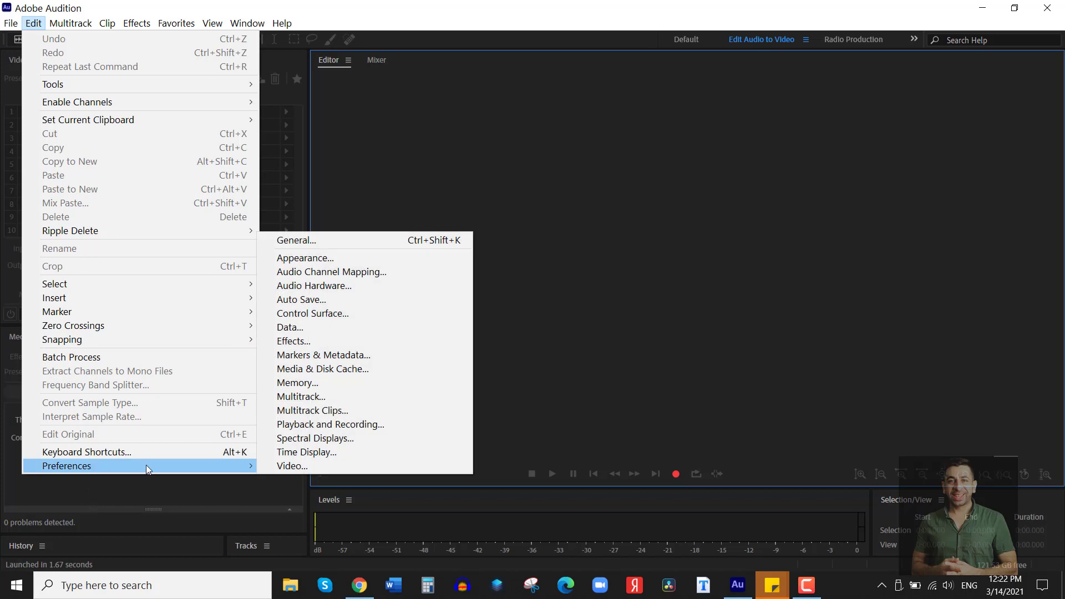
pyautogui.click(311, 286)
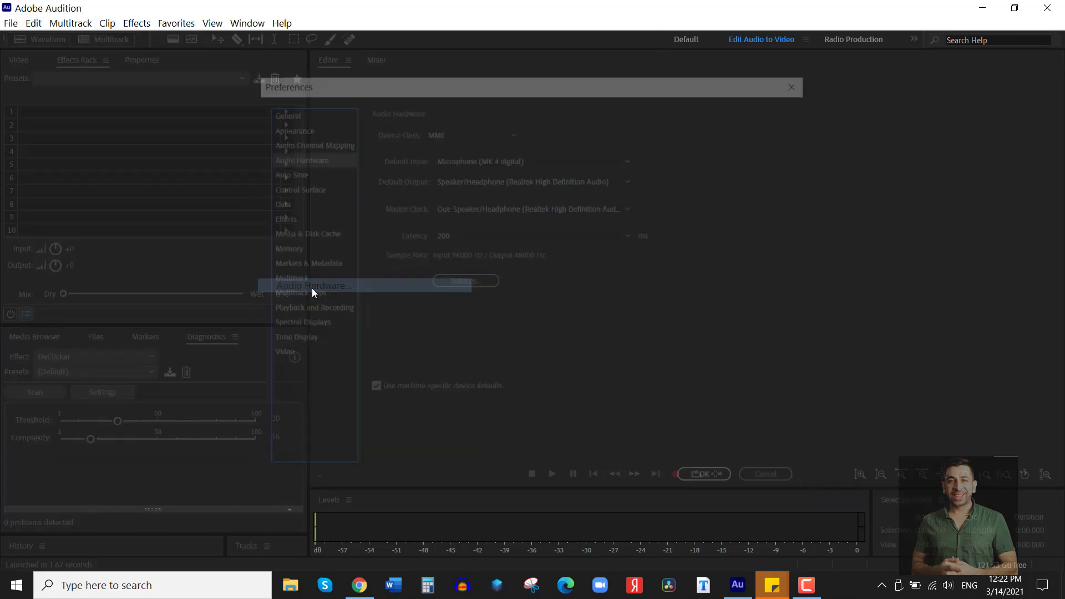
pyautogui.click(474, 157)
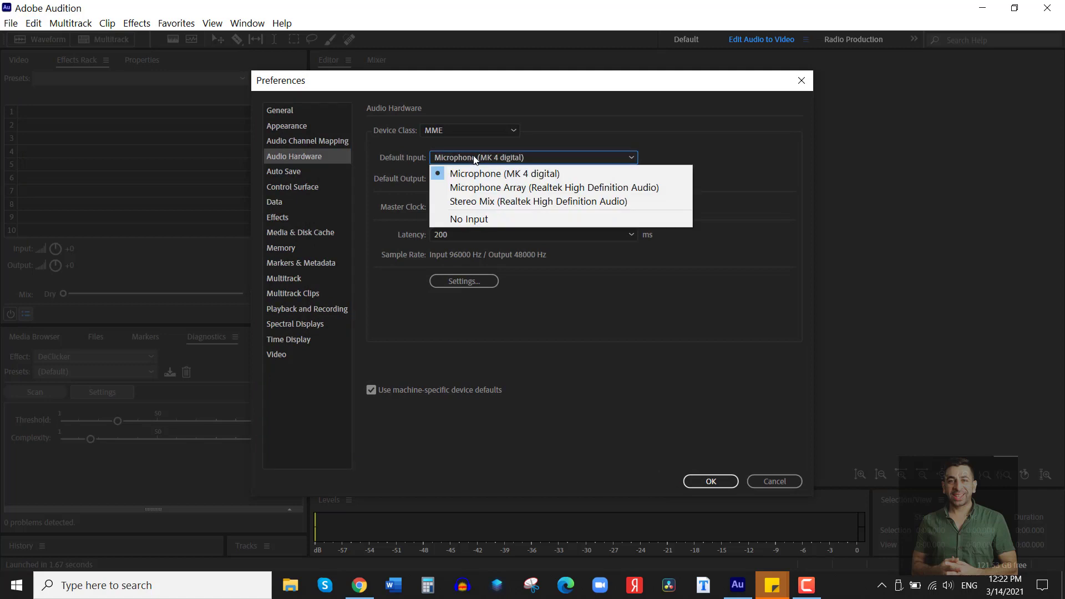
pyautogui.click(484, 158)
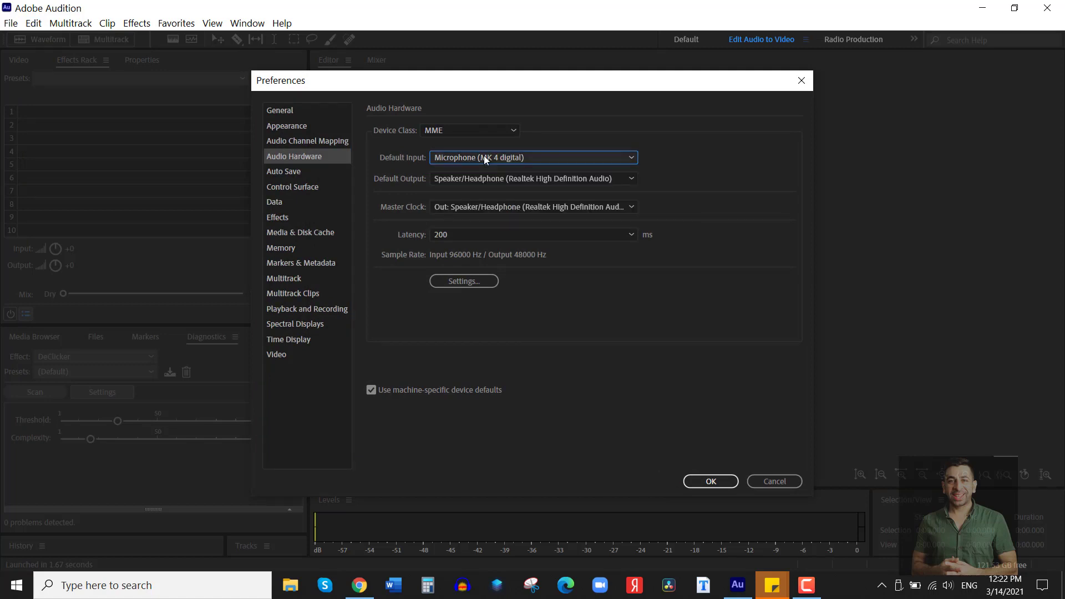
pyautogui.click(709, 481)
pyautogui.click(595, 281)
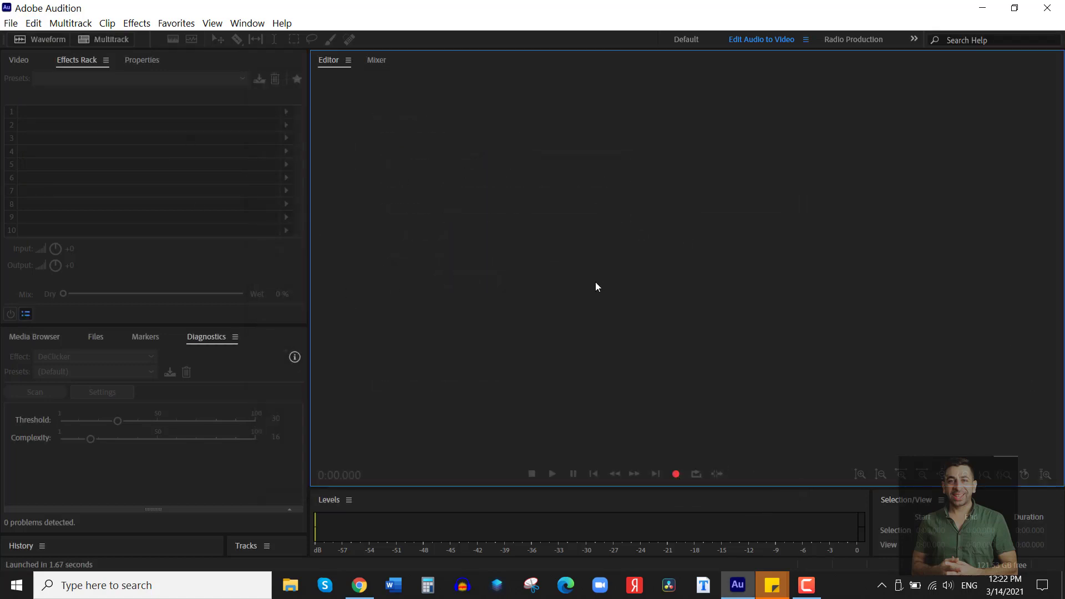
# Record a voice clip of about 13.5 seconds into a new 48000 Hz, stereo, 32-bit float file named Untitled 1.
pyautogui.click(676, 473)
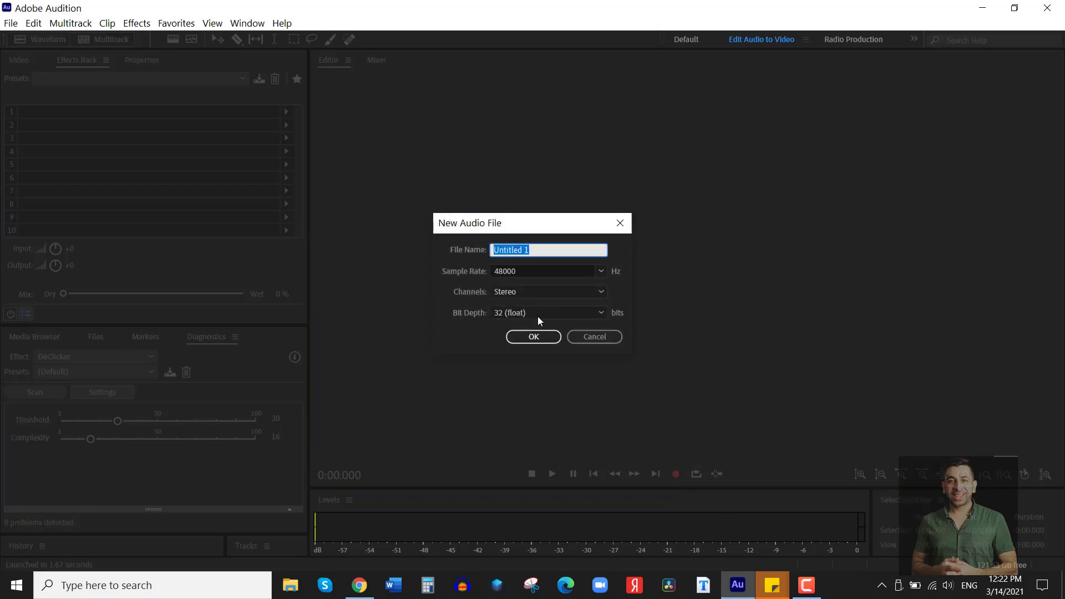
pyautogui.click(538, 339)
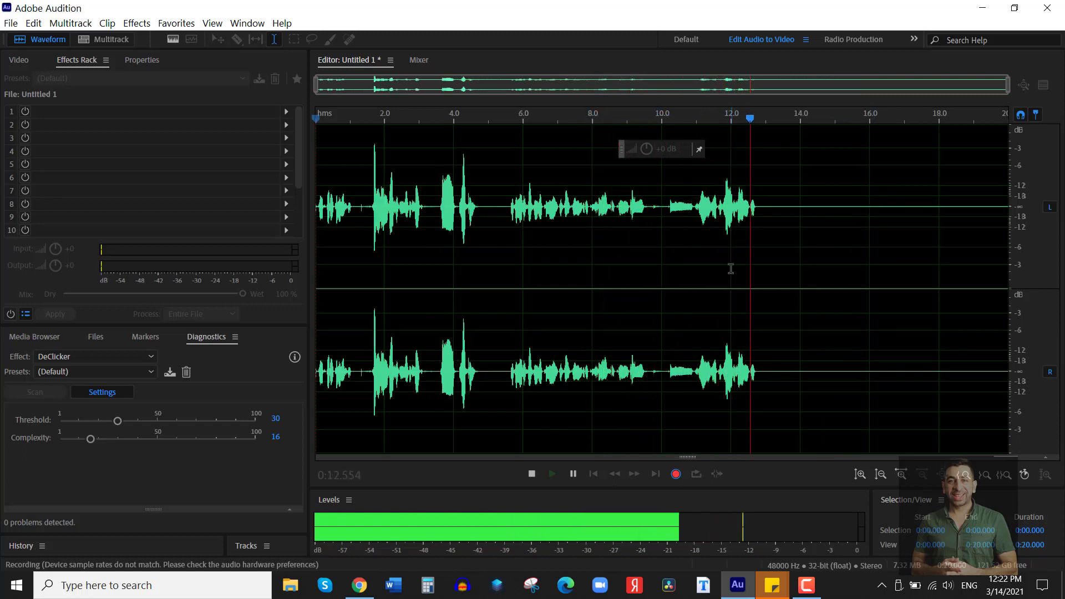
pyautogui.press('space')
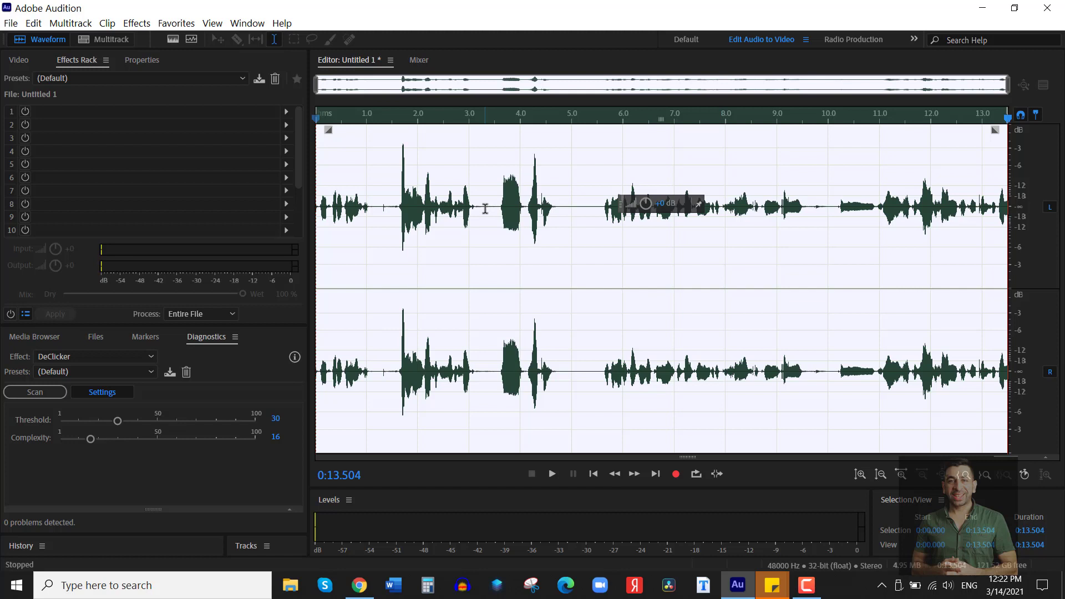
# Play back the recording from about 1.6 seconds and stop at about 4.9 seconds.
pyautogui.click(396, 153)
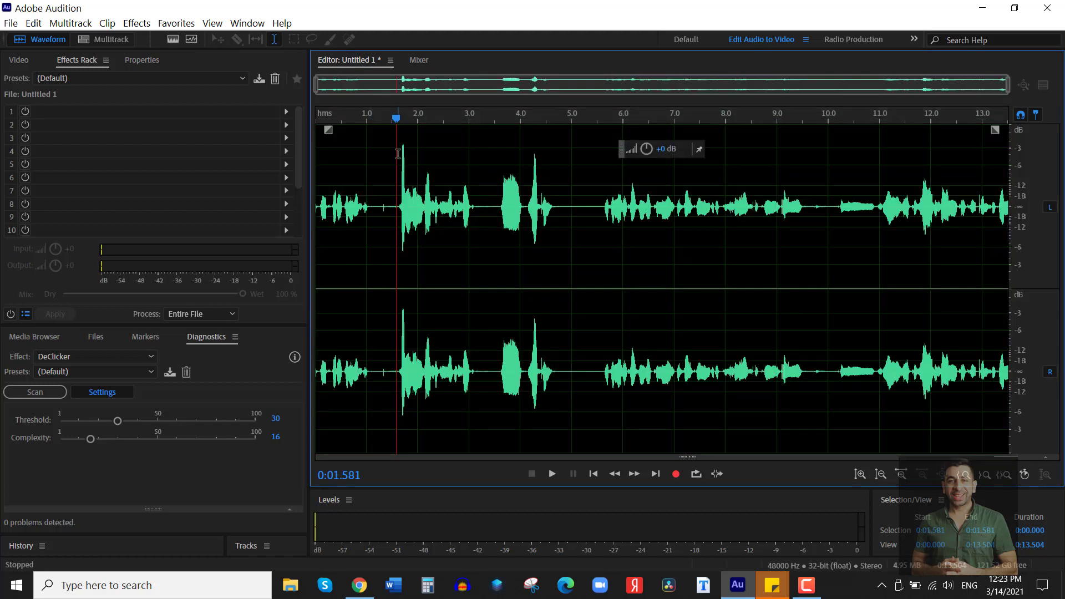
pyautogui.press('space')
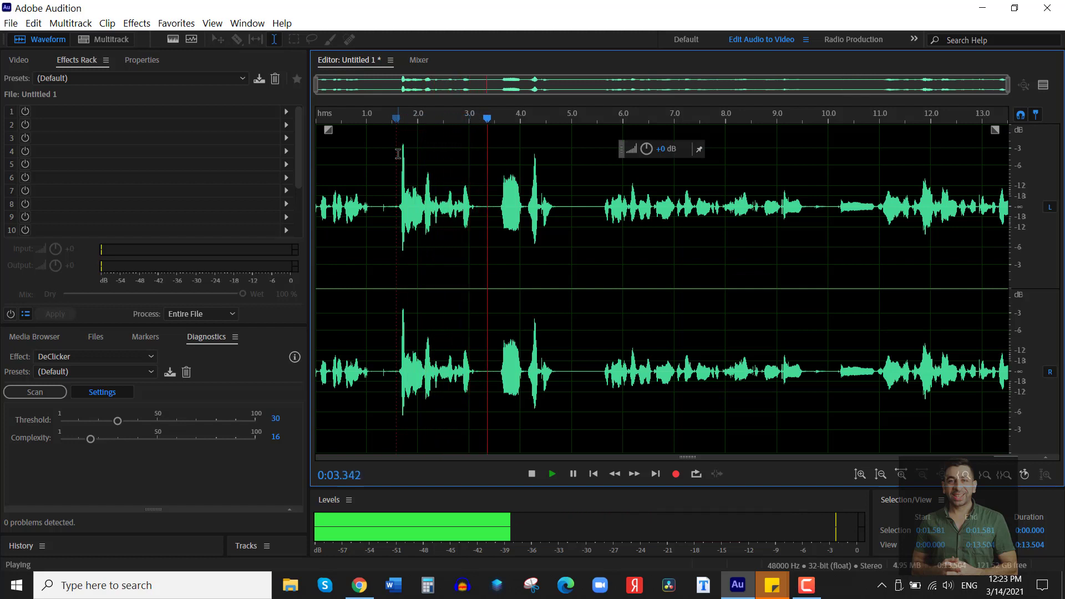
pyautogui.press('space')
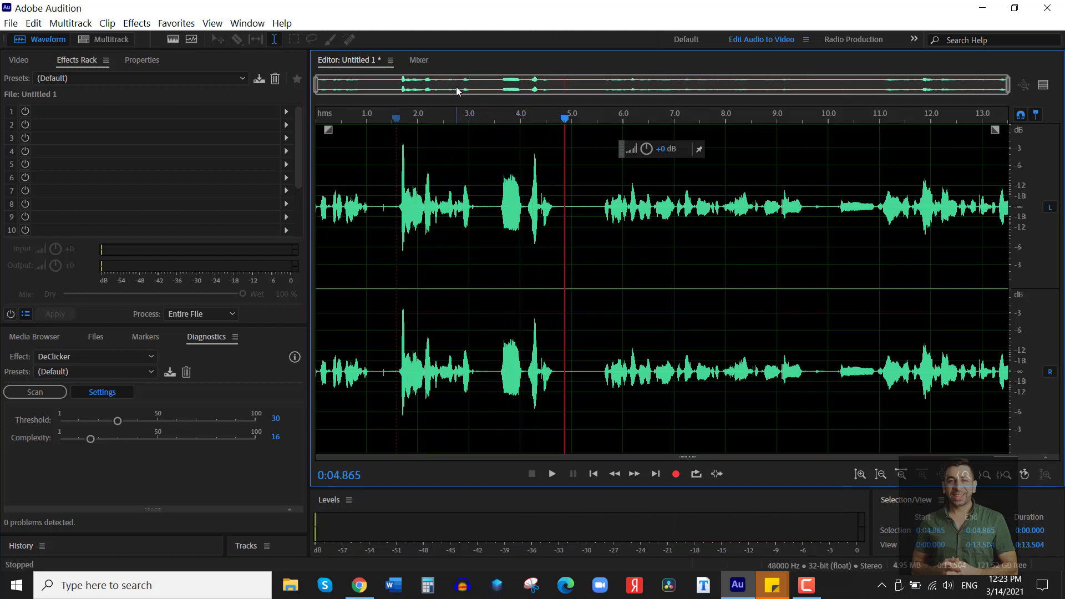
# Examine the available file formats in the recording's export settings and leave without exporting.
pyautogui.click(7, 22)
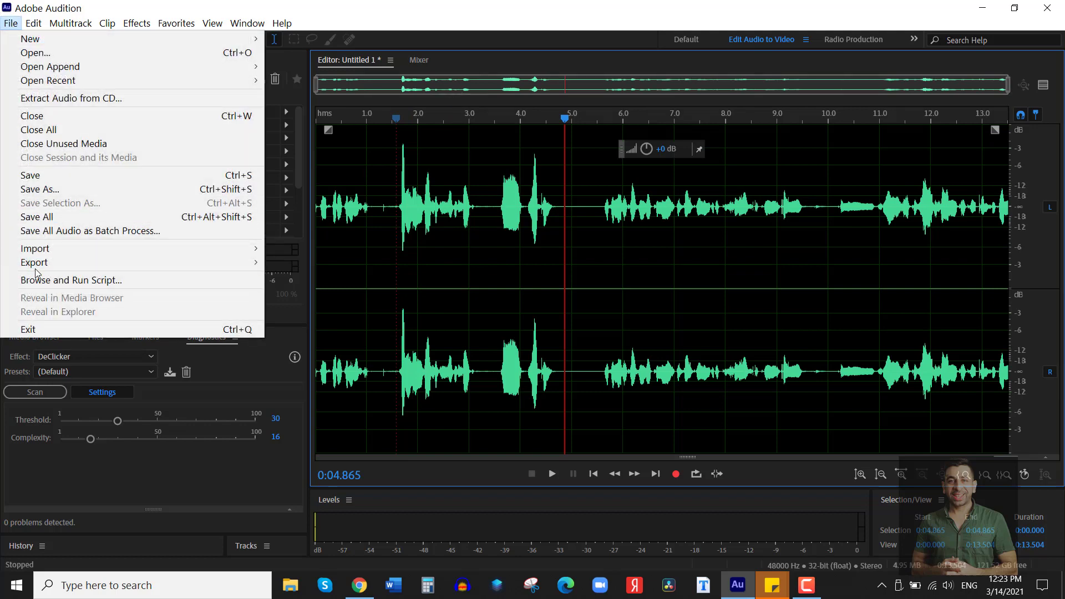
pyautogui.moveTo(151, 259)
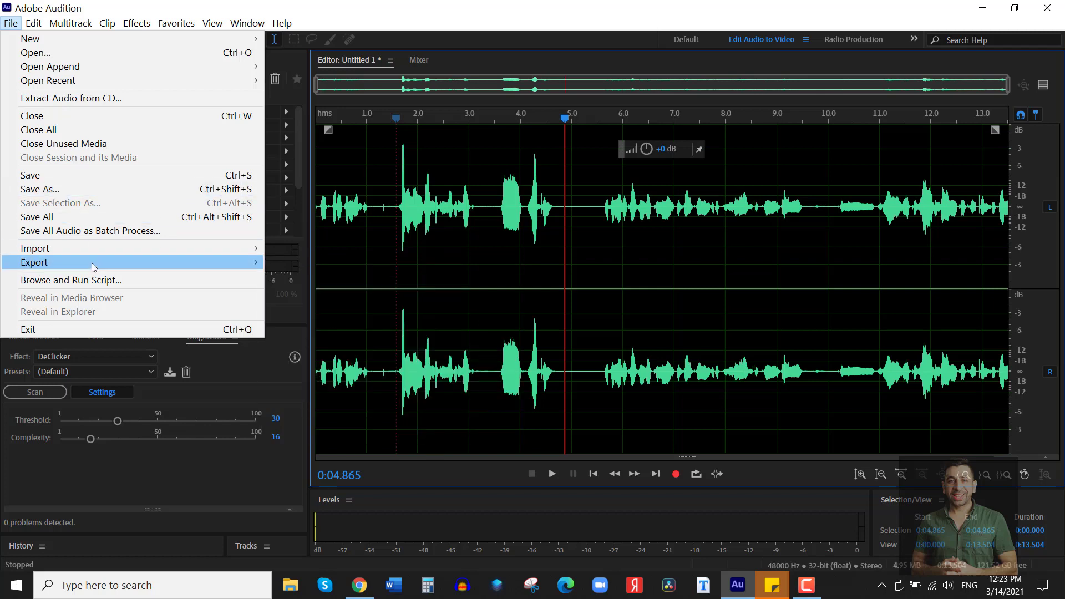
pyautogui.moveTo(93, 267)
pyautogui.click(300, 262)
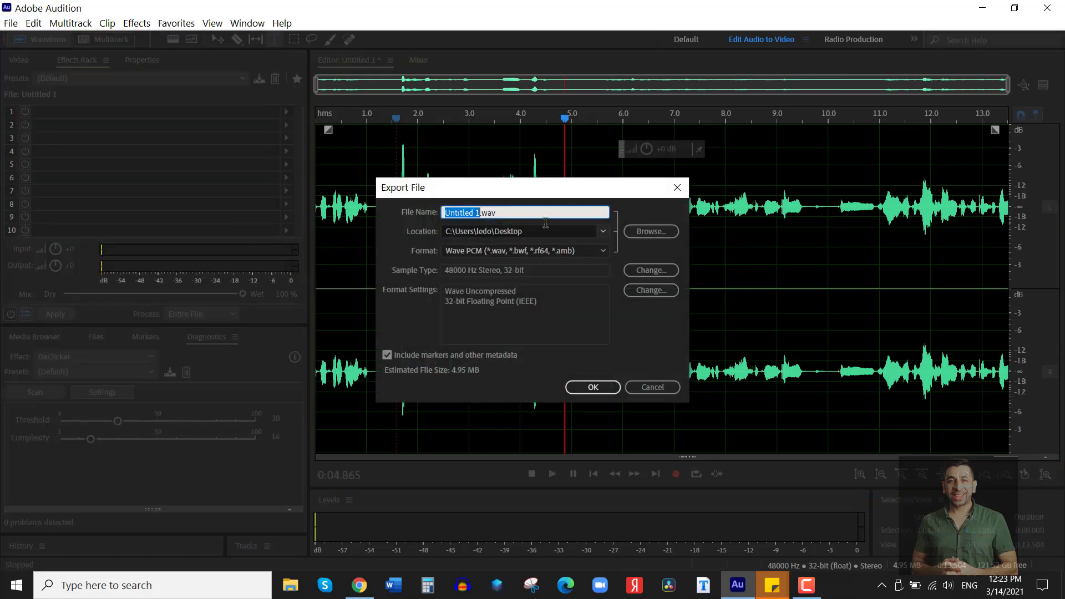
pyautogui.click(514, 249)
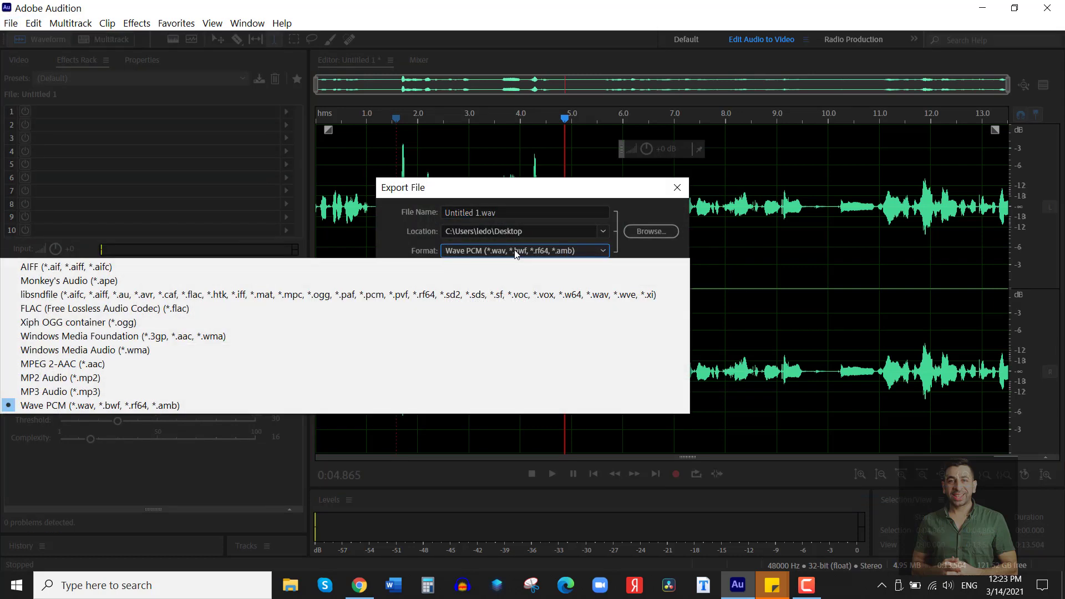
pyautogui.click(425, 197)
pyautogui.click(465, 250)
pyautogui.click(458, 186)
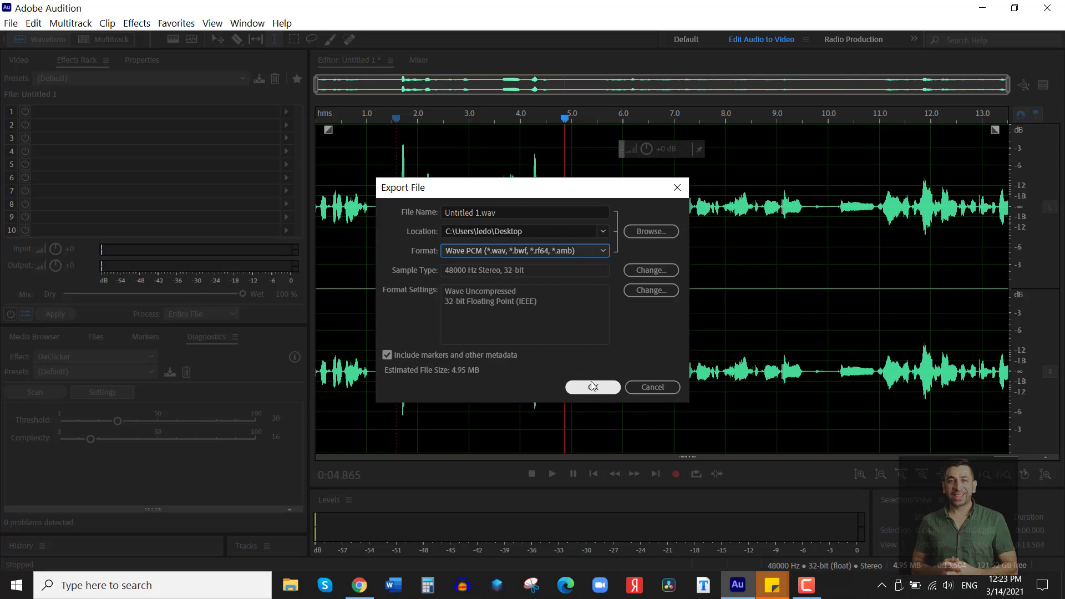
pyautogui.click(653, 388)
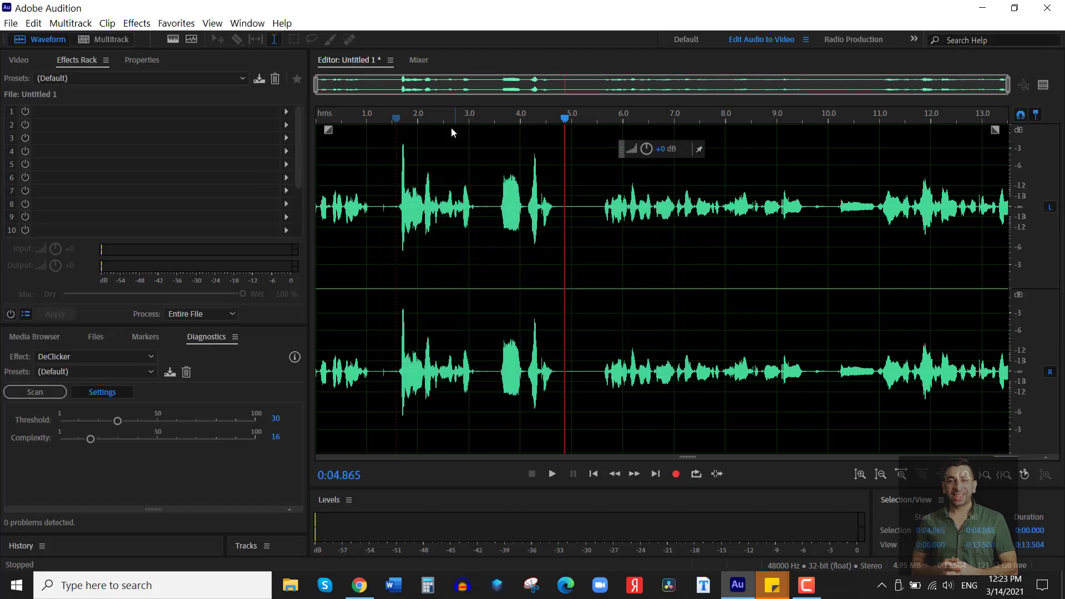
# Select the entire recording and slightly raise its volume with the on-waveform gain control.
pyautogui.hotkey('ctrl', 'a')
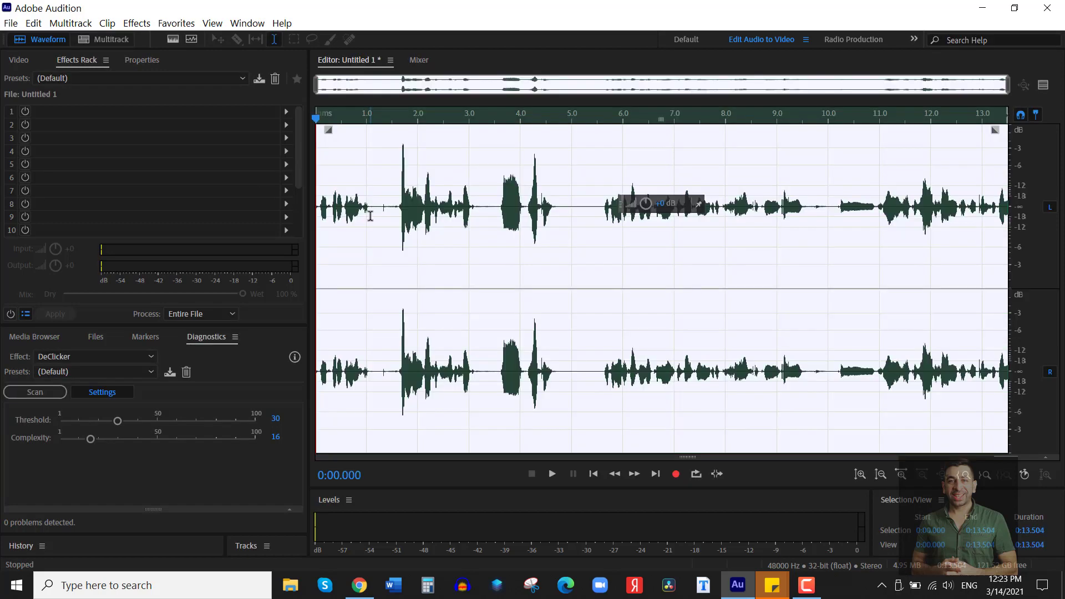
pyautogui.click(645, 204)
pyautogui.moveTo(645, 204); pyautogui.dragTo(641, 193)
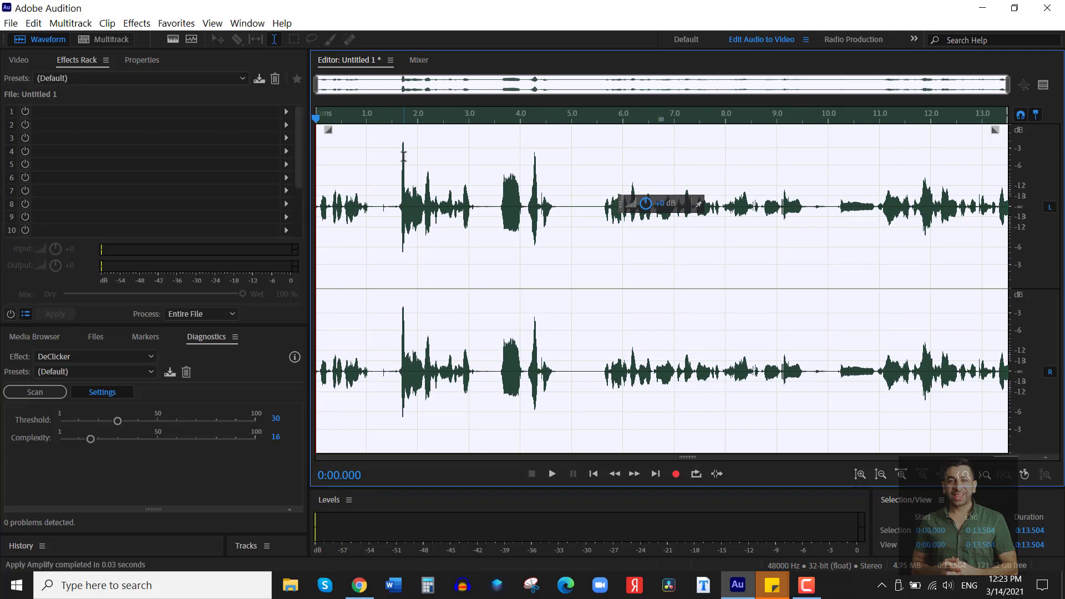
# Reselect the entire recording and apply the De-Esser and De-Noise favorites to it.
pyautogui.moveTo(409, 156); pyautogui.dragTo(398, 156)
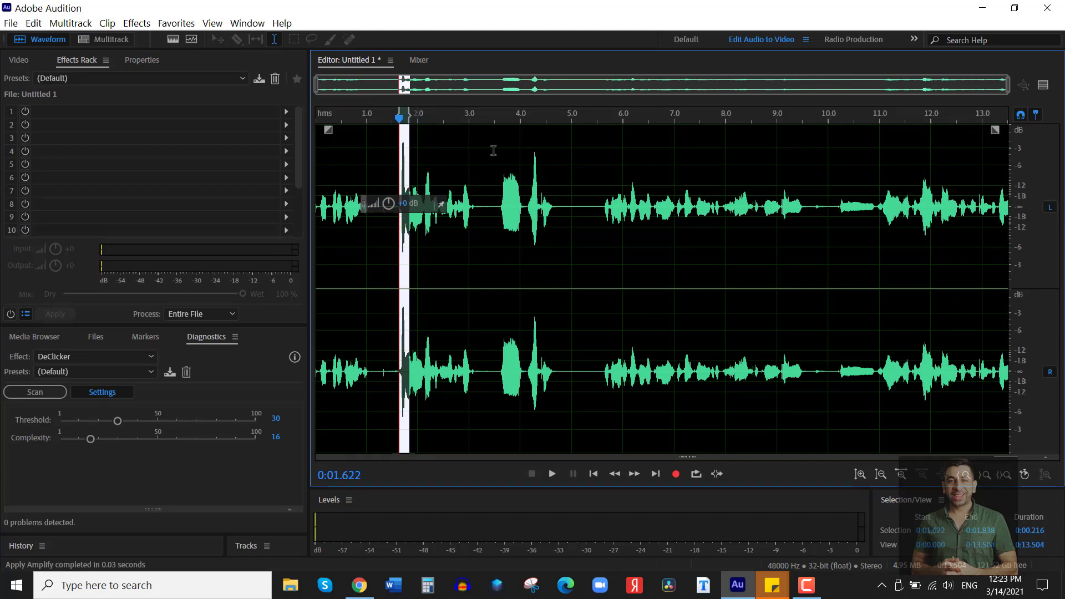
pyautogui.moveTo(552, 171); pyautogui.dragTo(378, 163)
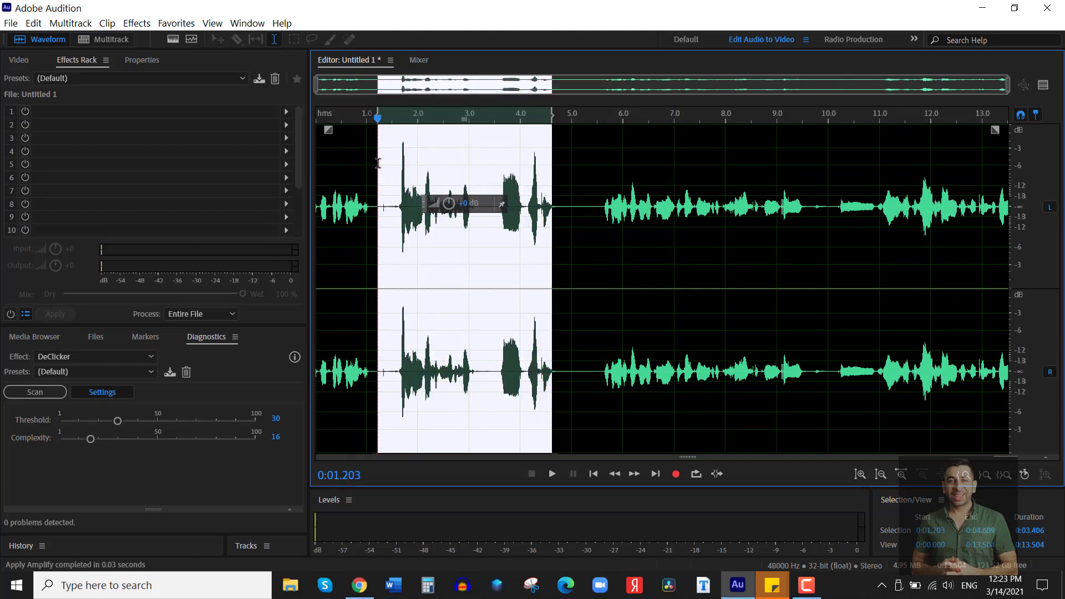
pyautogui.doubleClick(439, 128)
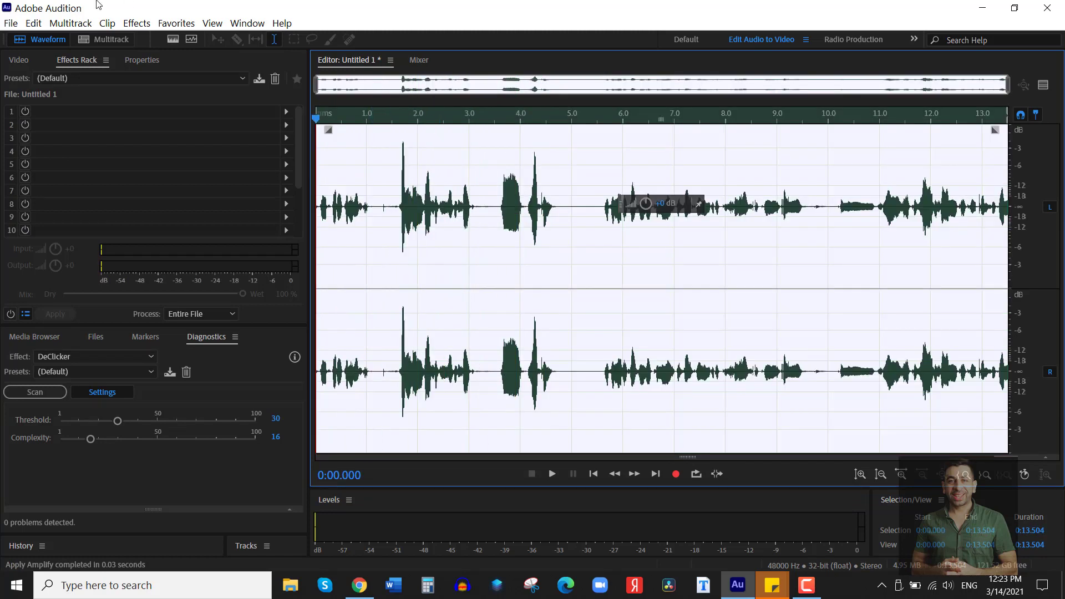
pyautogui.click(176, 24)
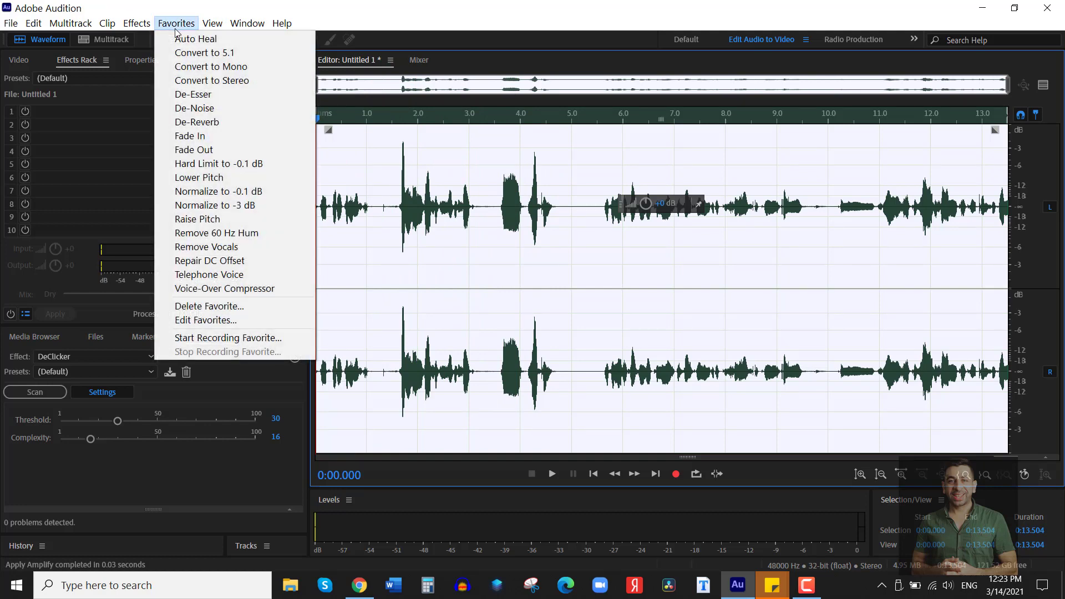
pyautogui.click(201, 95)
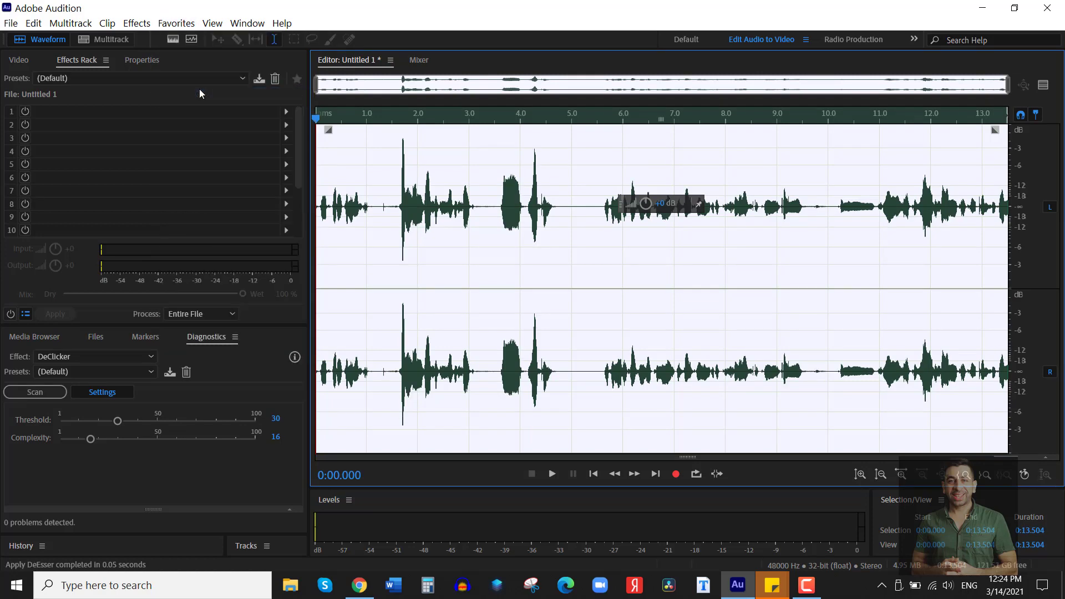
pyautogui.click(175, 25)
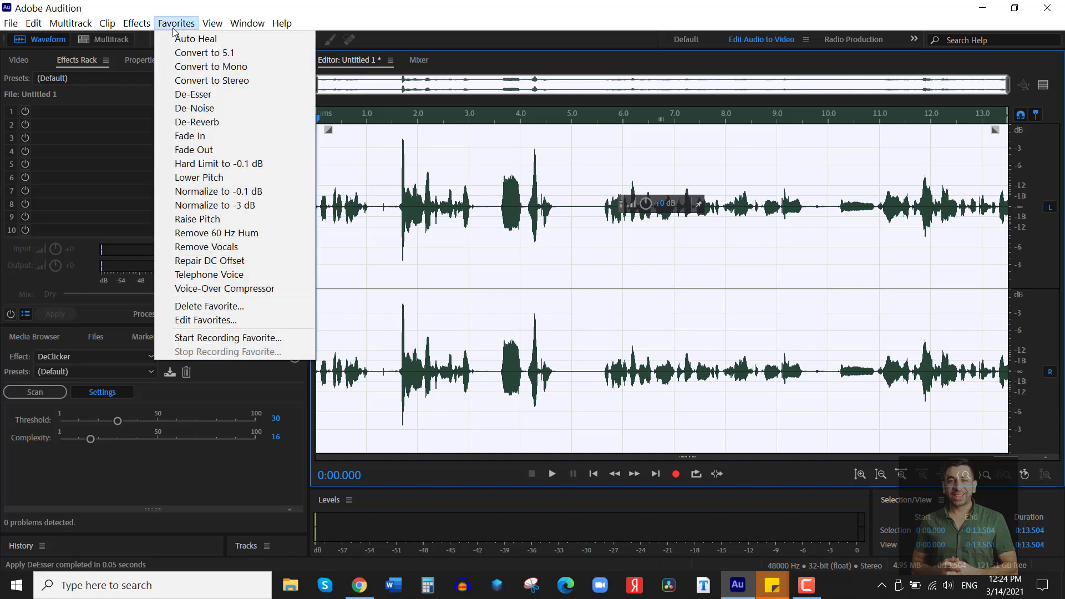
pyautogui.click(209, 110)
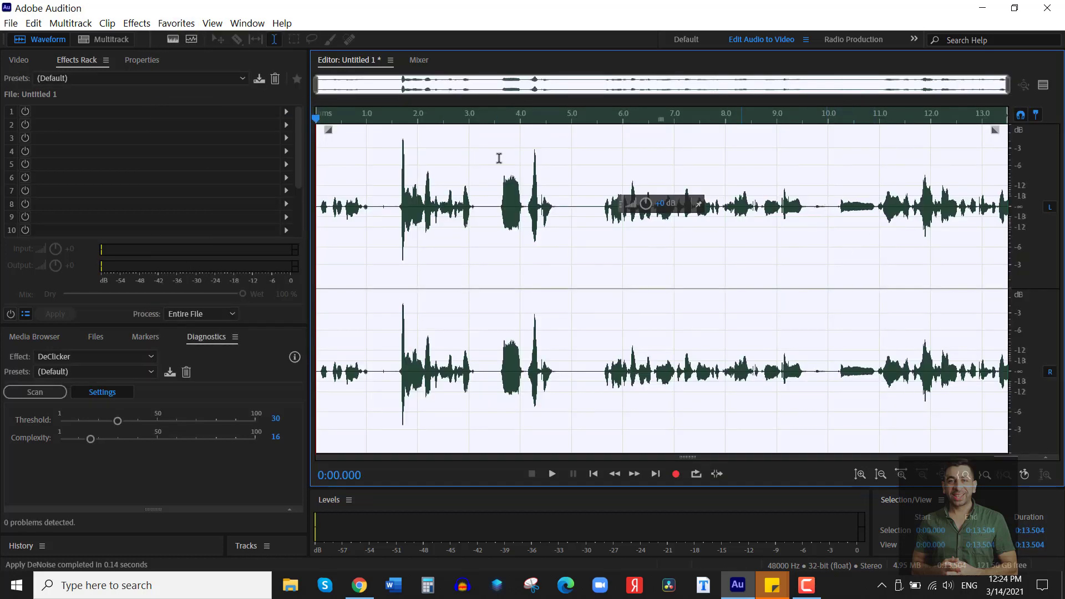
# Capture a noise print from the entire selected recording.
pyautogui.click(184, 23)
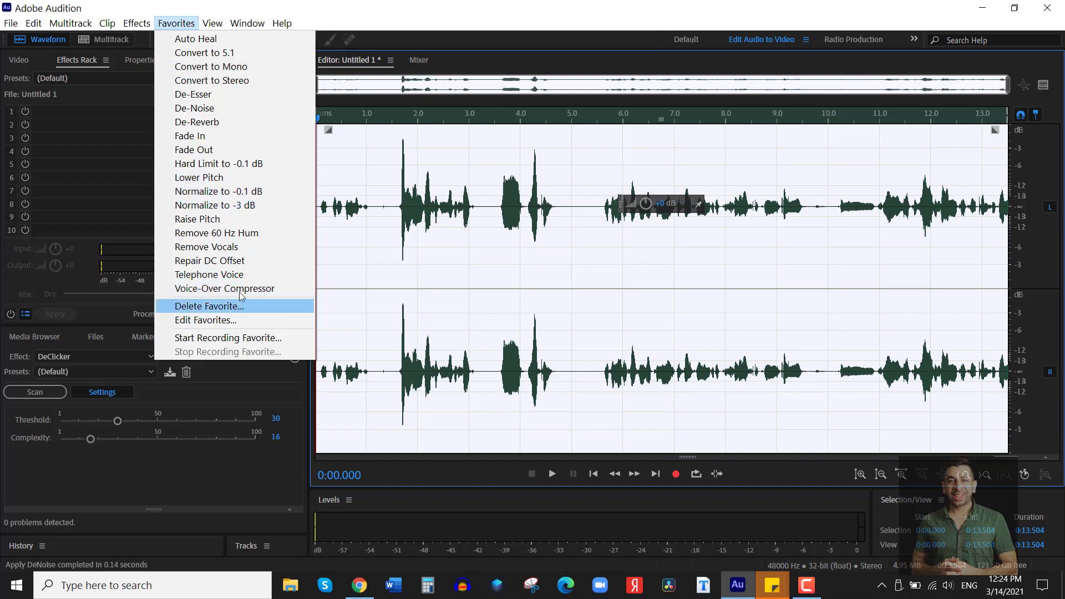
pyautogui.moveTo(131, 21)
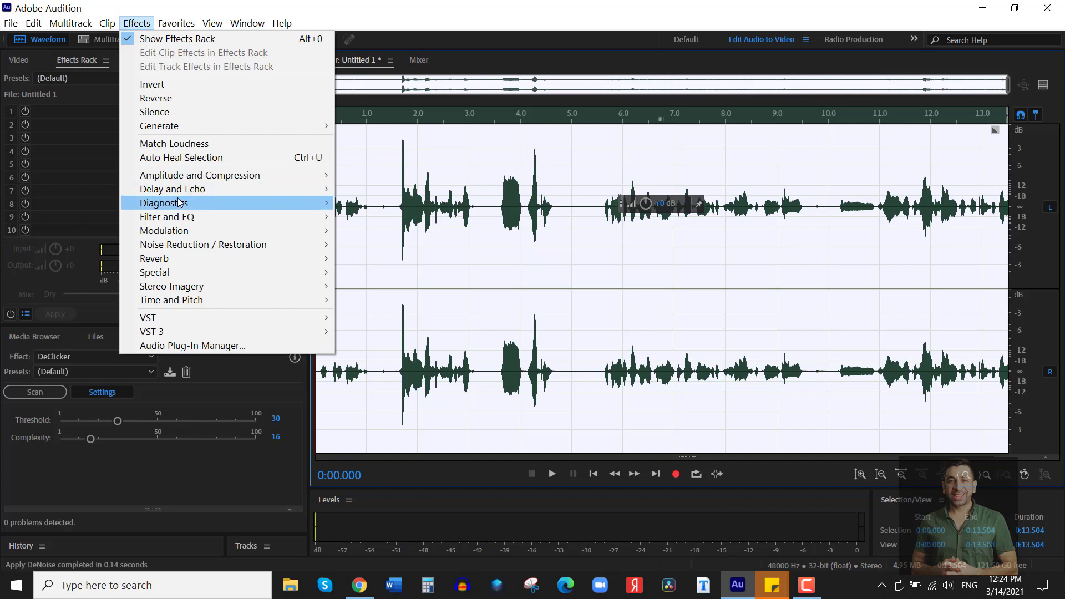
pyautogui.moveTo(180, 202)
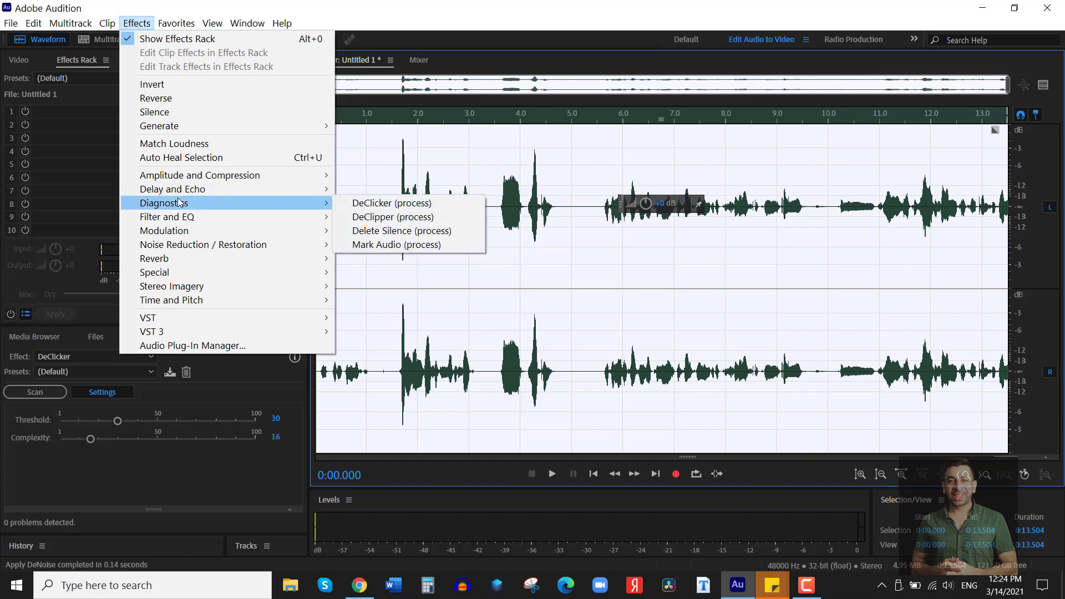
pyautogui.moveTo(198, 248)
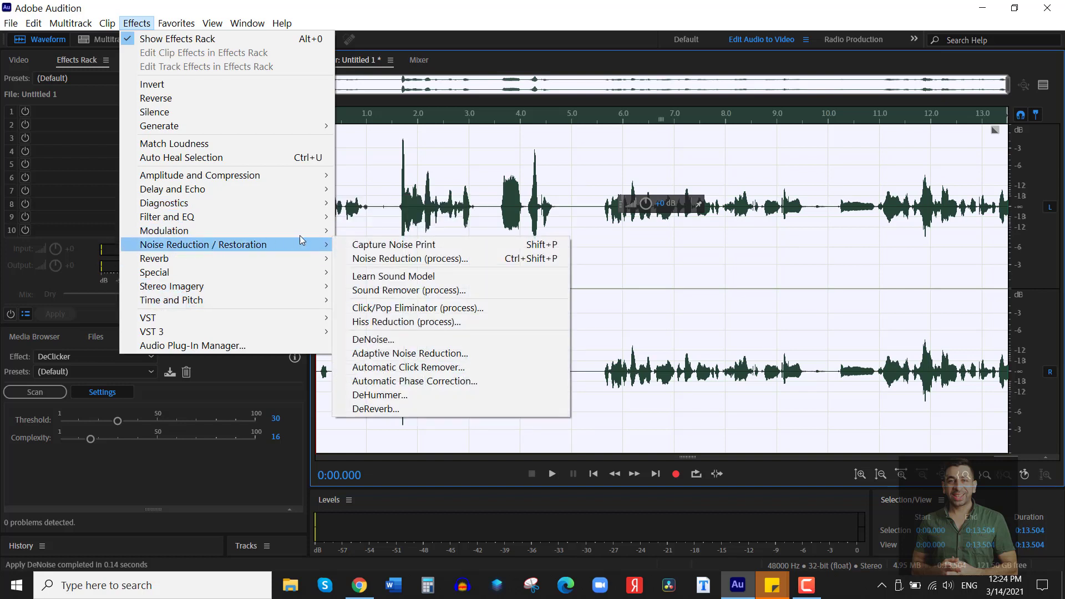
pyautogui.click(392, 246)
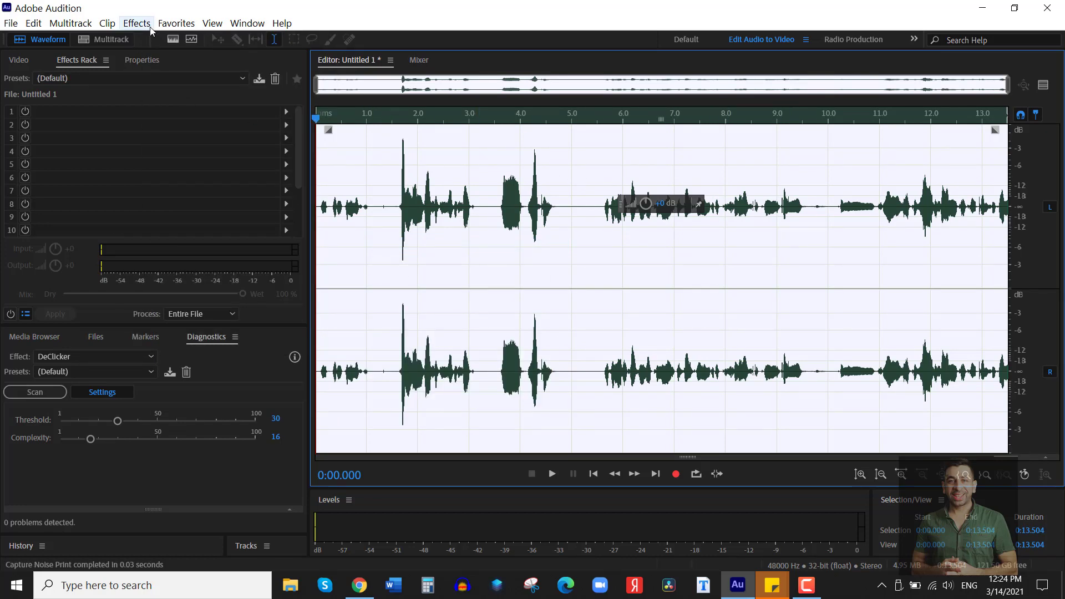
# Start the Noise Reduction process on the selected recording and set its noise reduction amount to 61%.
pyautogui.click(137, 23)
pyautogui.moveTo(200, 245)
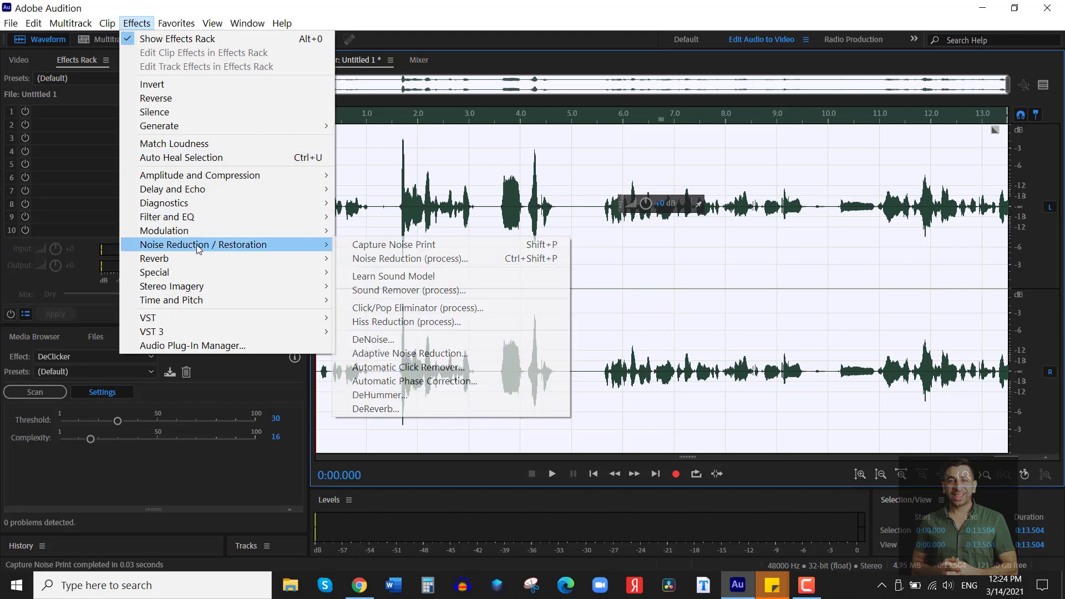
pyautogui.click(410, 259)
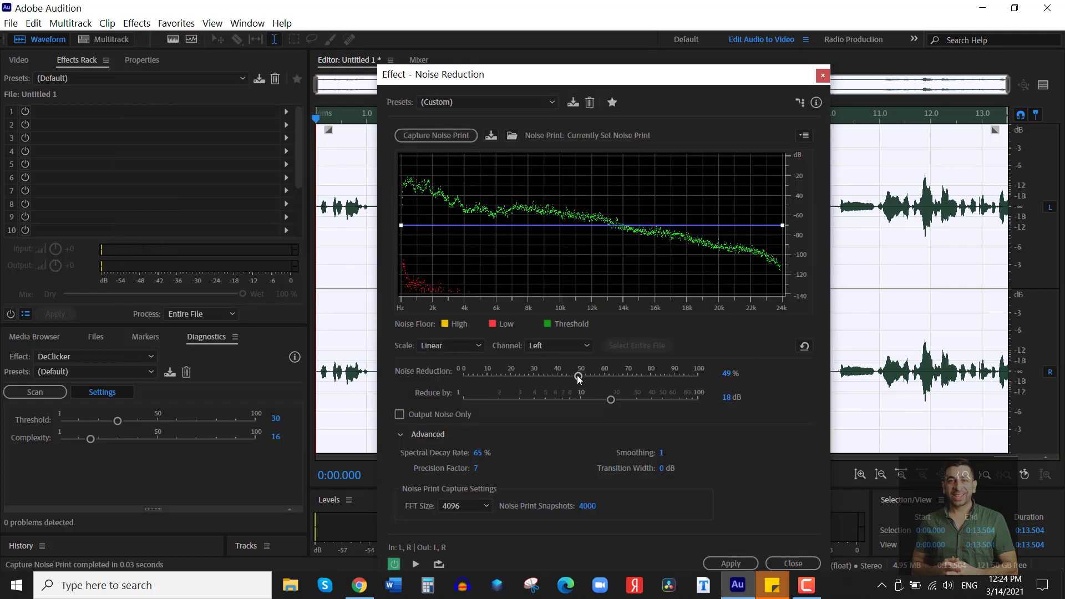
pyautogui.moveTo(578, 376); pyautogui.dragTo(606, 380)
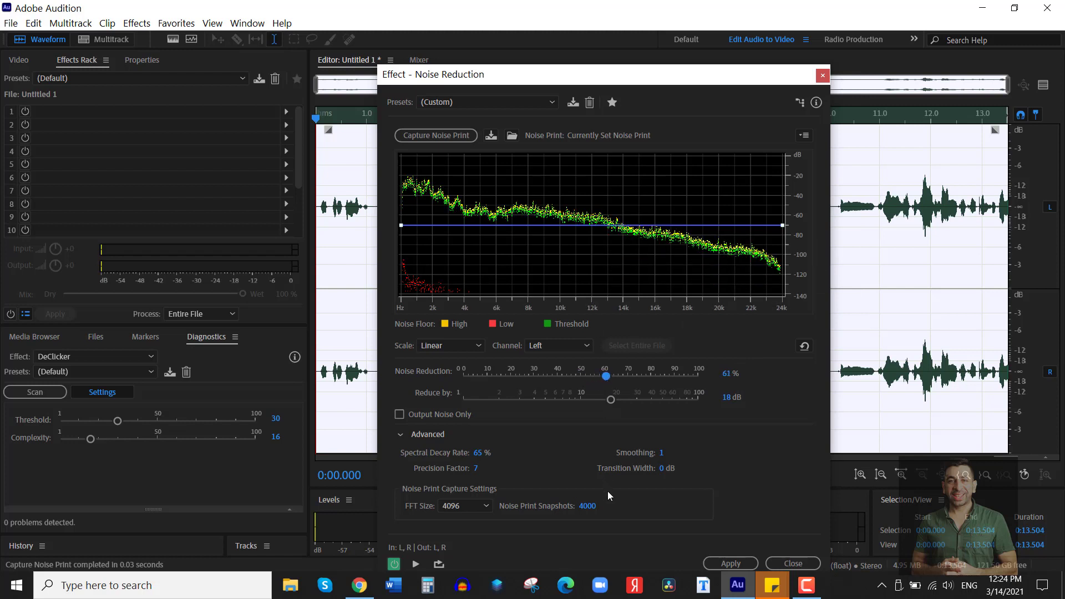
# Apply the noise reduction to the recording and listen to a short stretch from about 0.8 s.
pyautogui.click(737, 562)
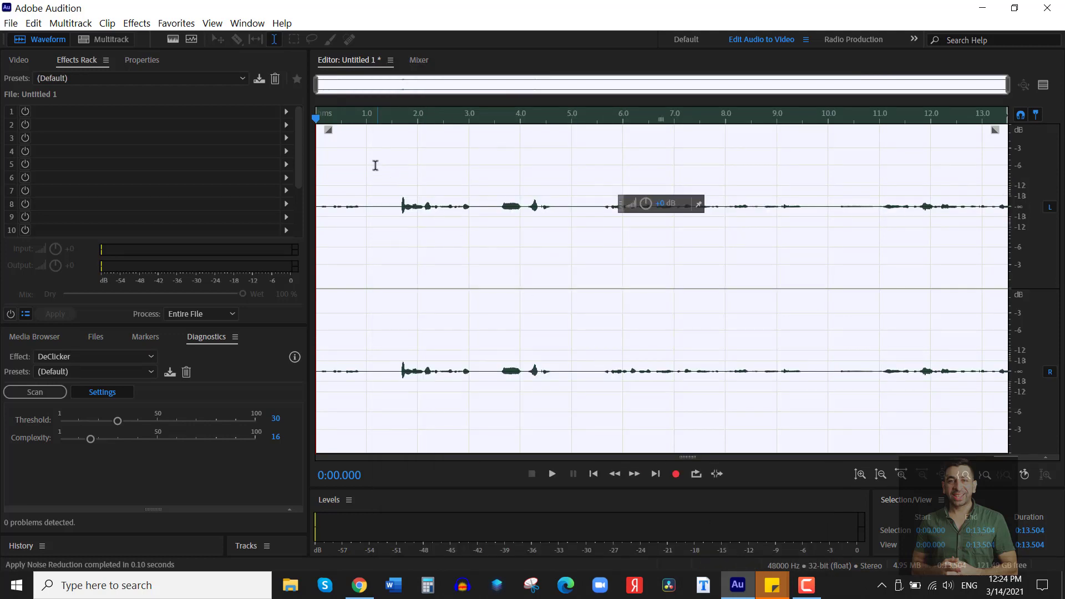
pyautogui.click(355, 183)
pyautogui.press('space')
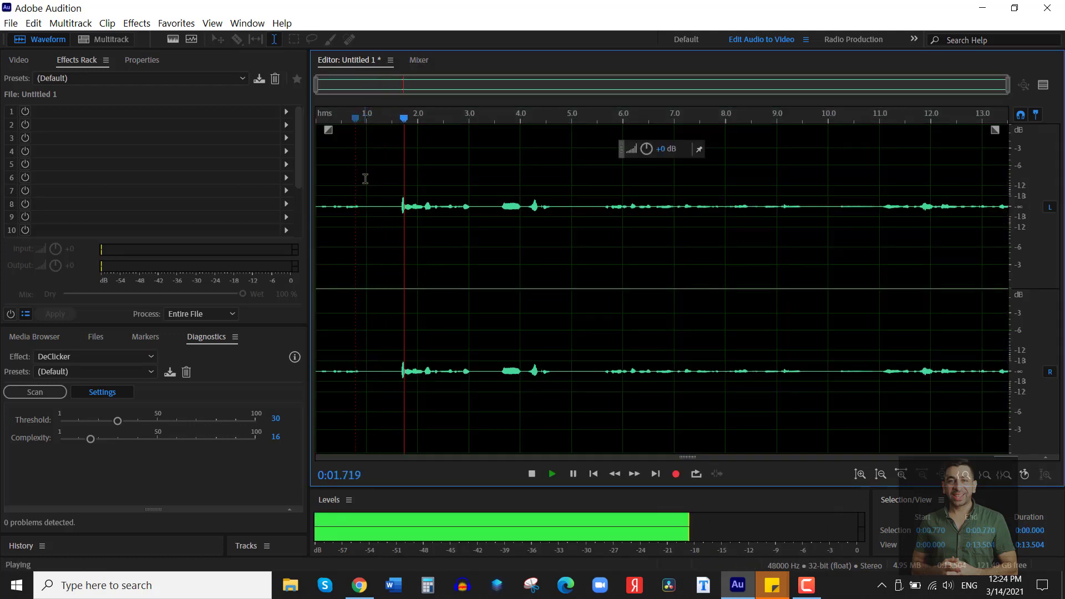
pyautogui.press('space')
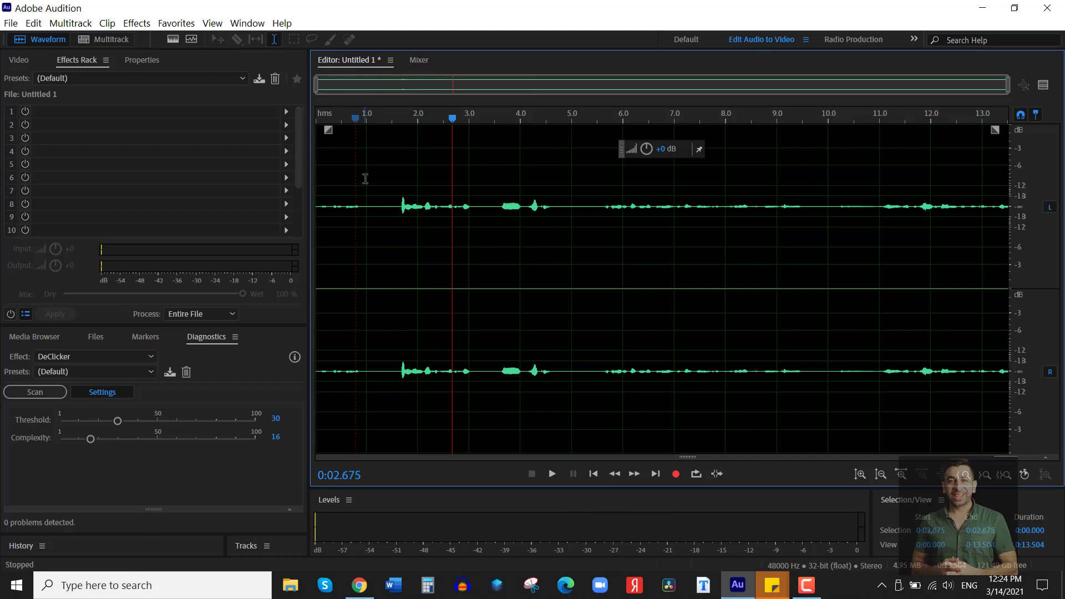
# Raise the whole recording's volume slightly with the on-waveform gain control and listen to it from about 1.3 s.
pyautogui.moveTo(645, 154); pyautogui.dragTo(648, 137)
pyautogui.moveTo(659, 143); pyautogui.dragTo(629, 105)
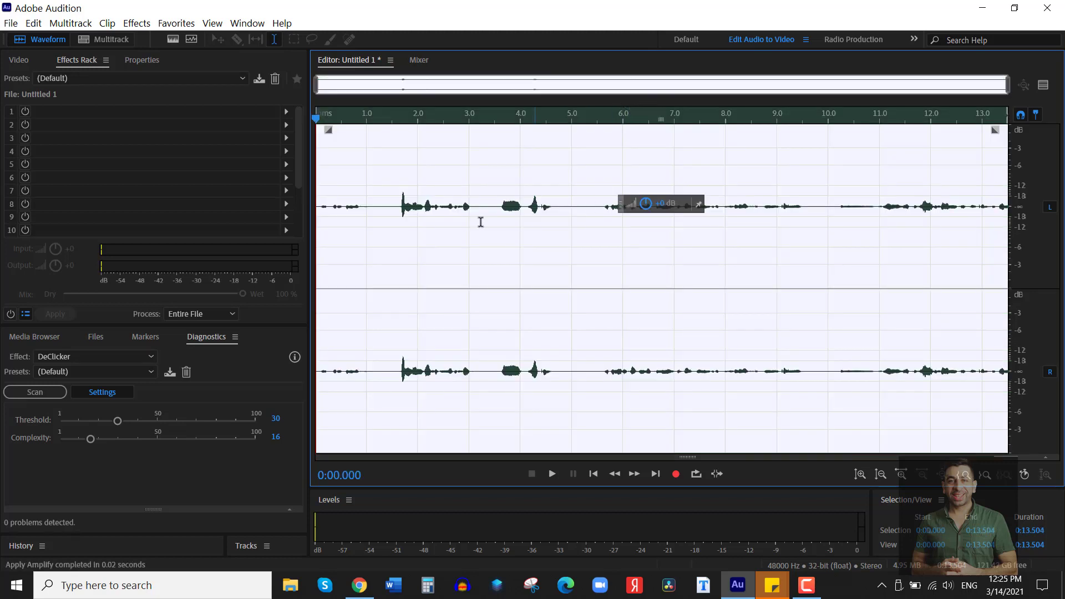
pyautogui.click(380, 199)
pyautogui.press('space')
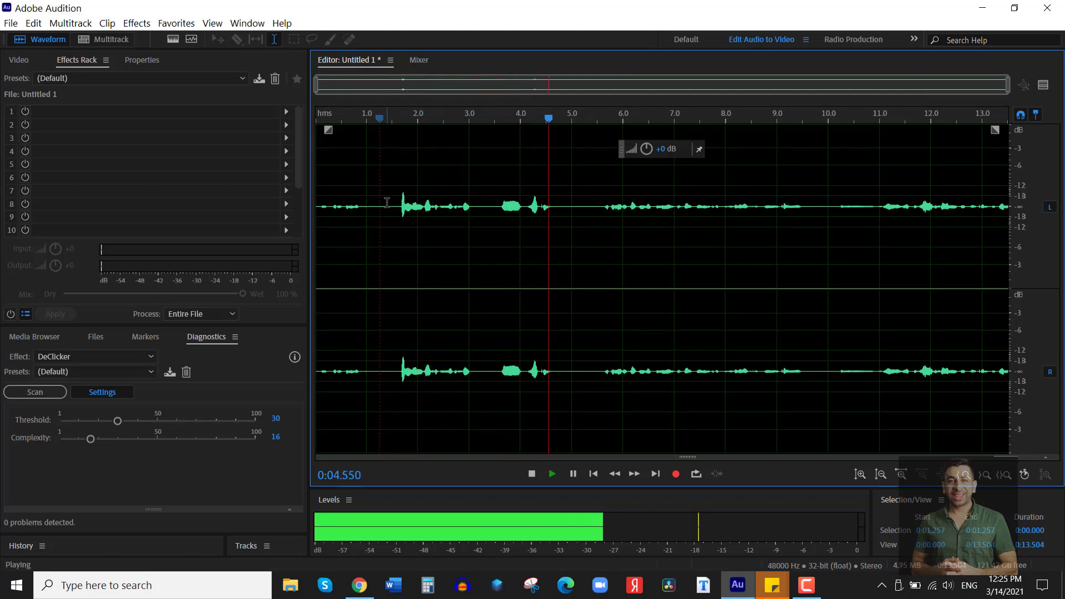
pyautogui.press('space')
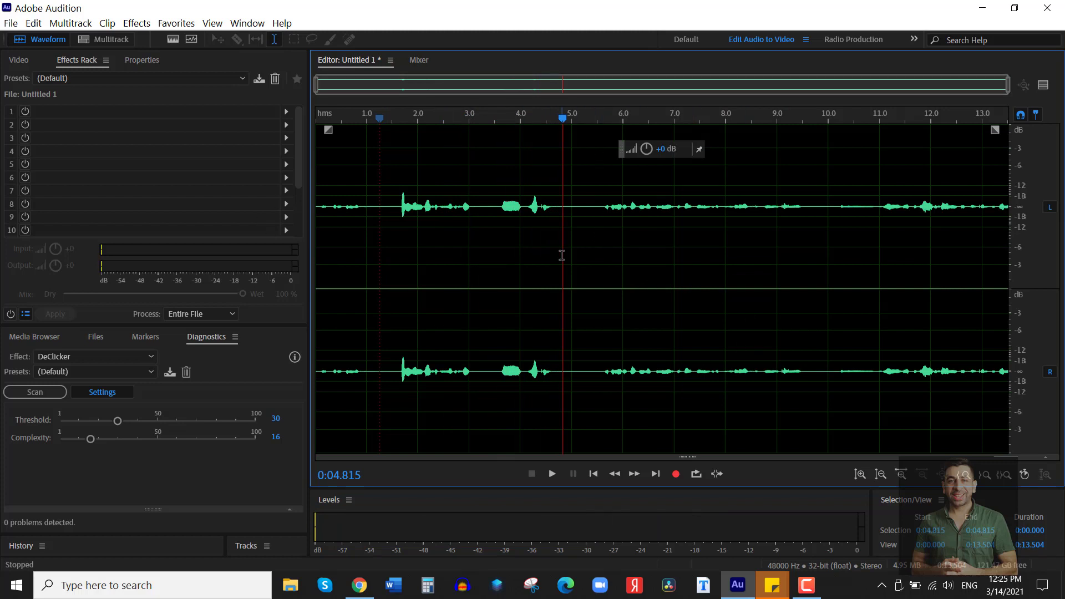
# Apply a Parametric Equalizer with the low shelf at 23 Hz and 14.1 dB and the high shelf at 20931 Hz and 13.6 dB.
pyautogui.click(134, 22)
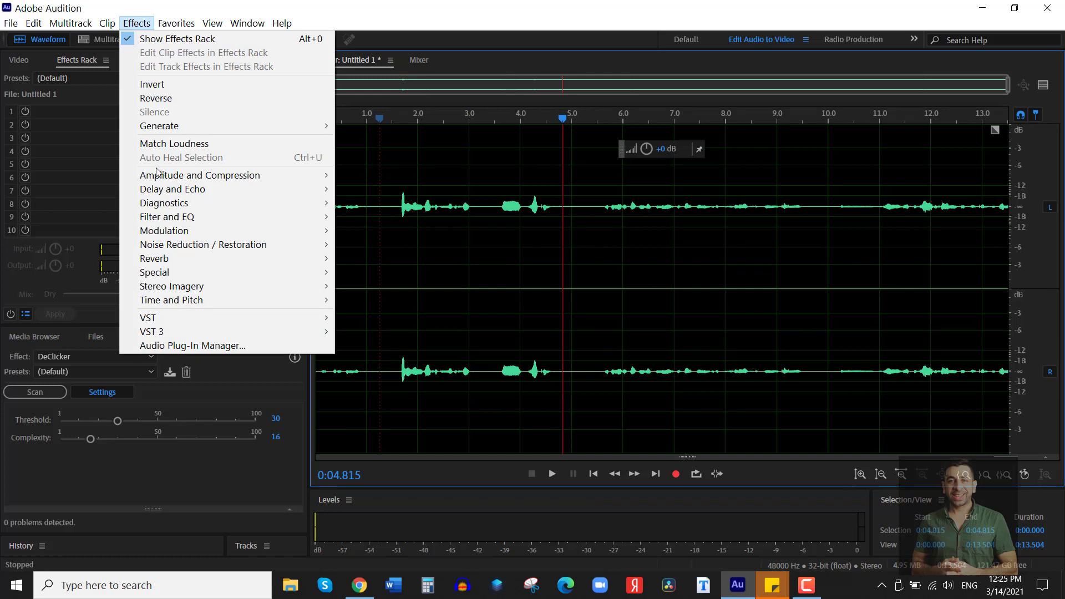
pyautogui.moveTo(199, 215)
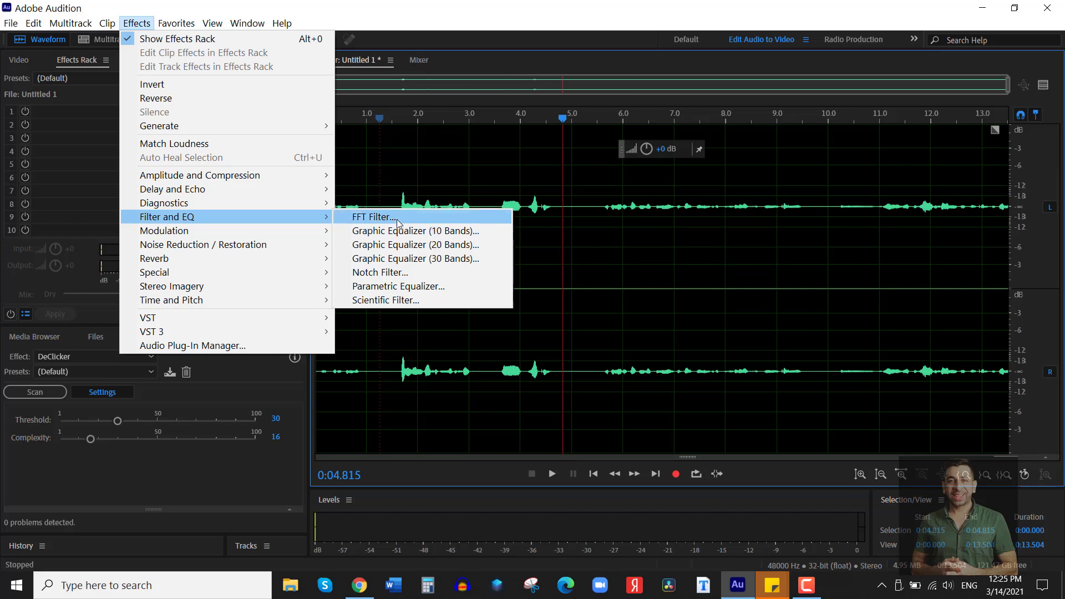
pyautogui.click(402, 287)
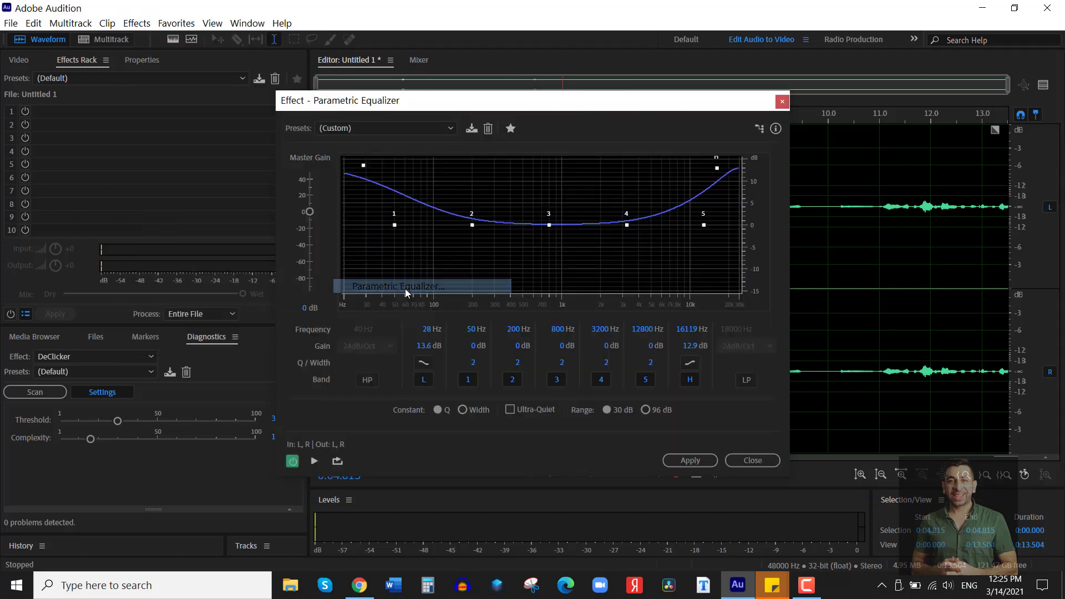
pyautogui.moveTo(357, 165); pyautogui.dragTo(350, 216)
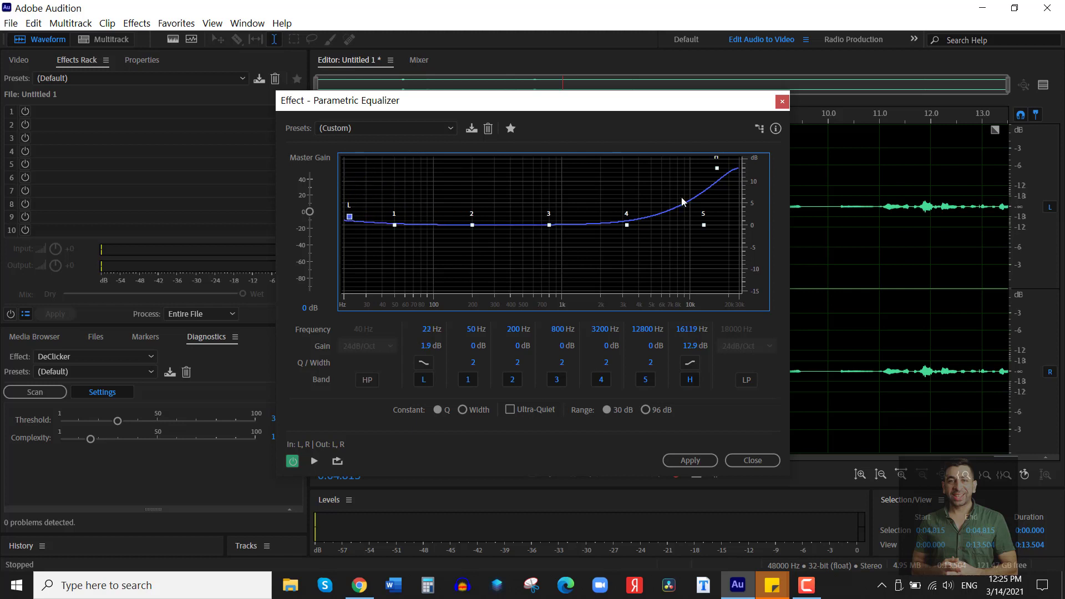
pyautogui.moveTo(716, 167)
pyautogui.mouseDown()
pyautogui.moveTo(727, 170)
pyautogui.moveTo(741, 225)
pyautogui.moveTo(732, 167)
pyautogui.mouseUp()
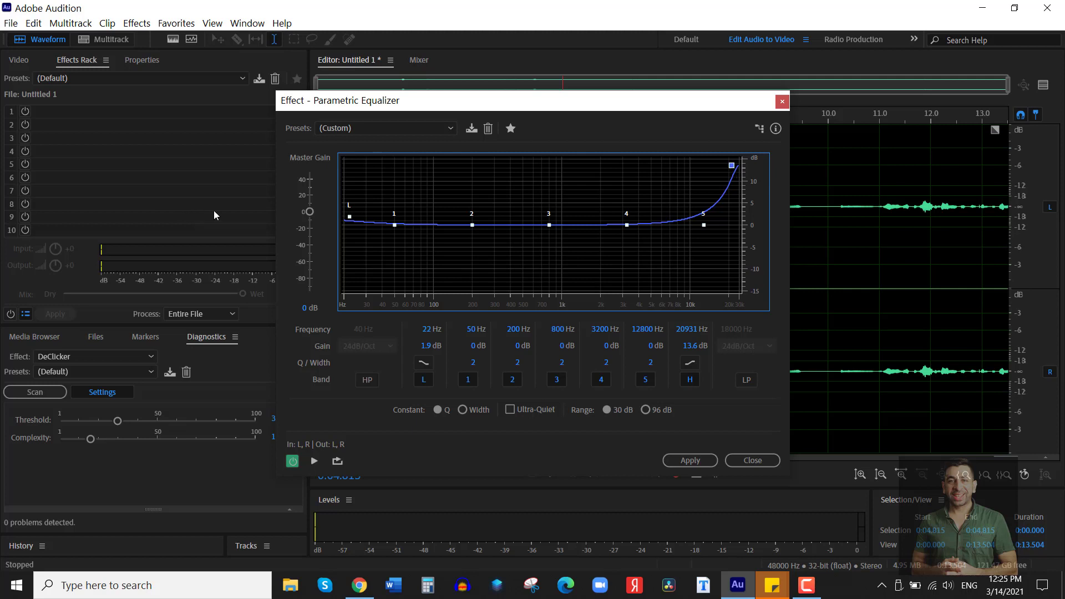
pyautogui.moveTo(350, 216); pyautogui.dragTo(351, 165)
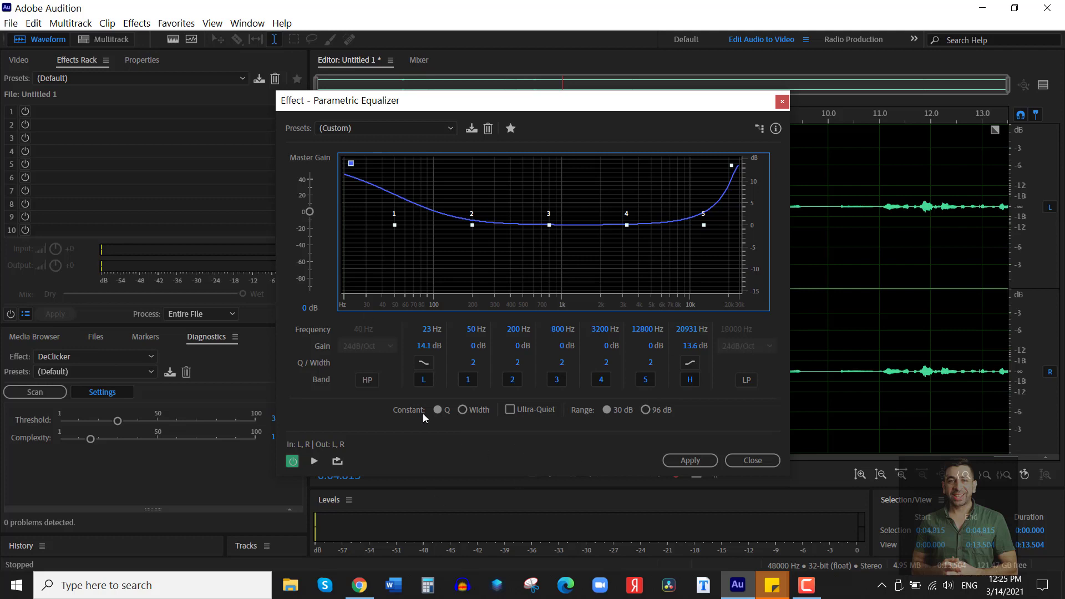
pyautogui.click(698, 464)
# Play back a short stretch of the equalized recording from about 1.3 s.
pyautogui.click(381, 196)
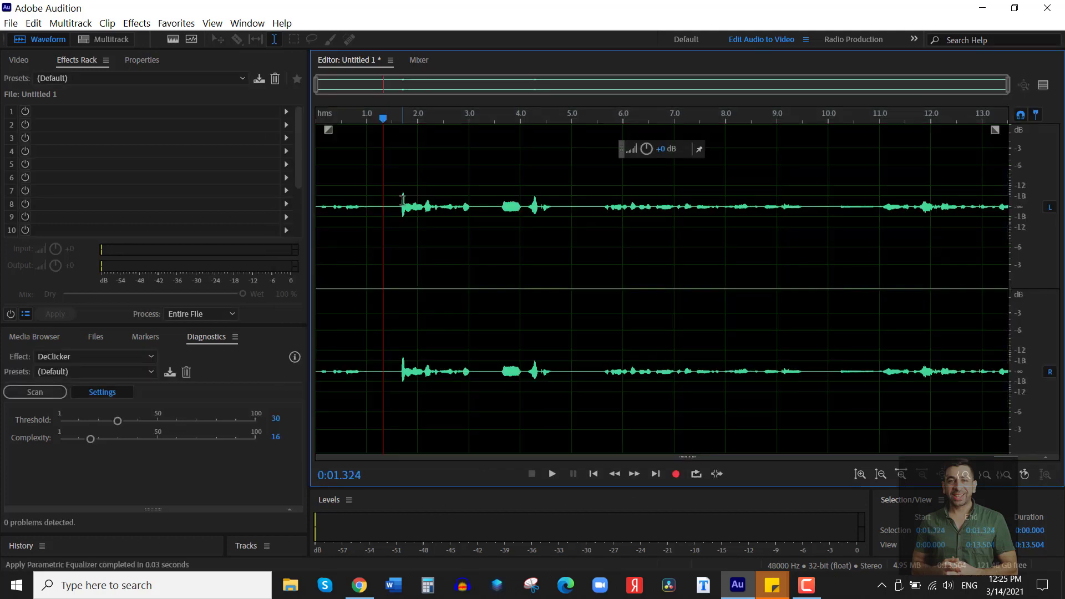
pyautogui.press('space')
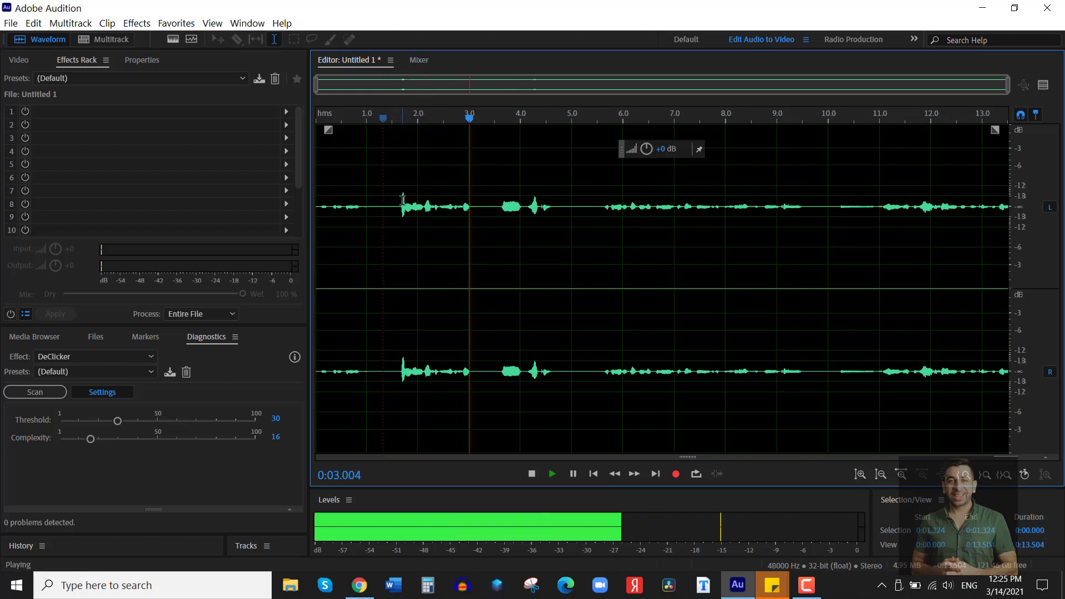
pyautogui.press('space')
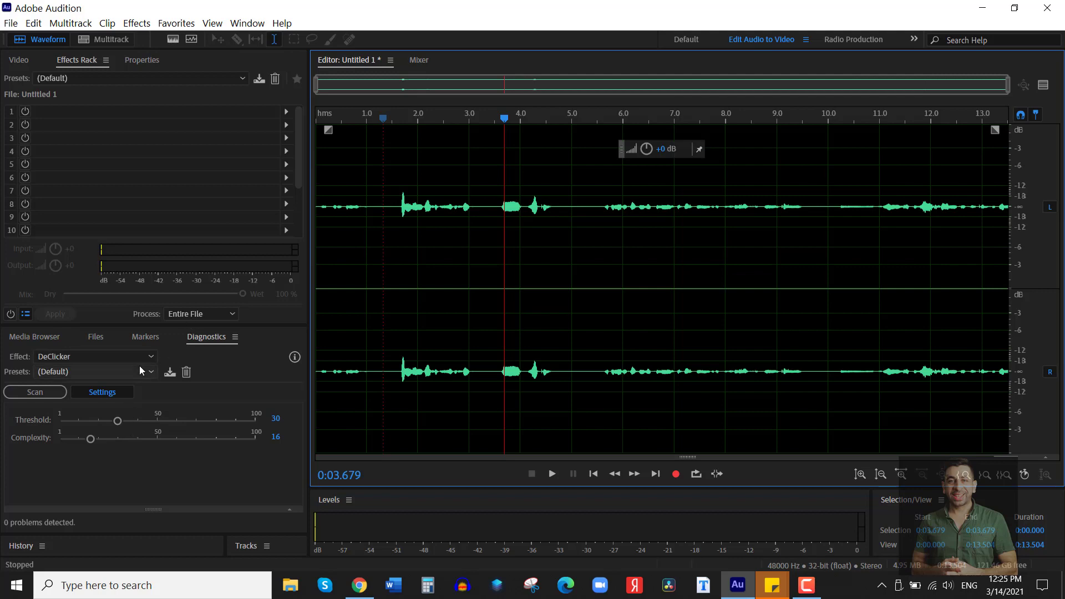
pyautogui.click(242, 293)
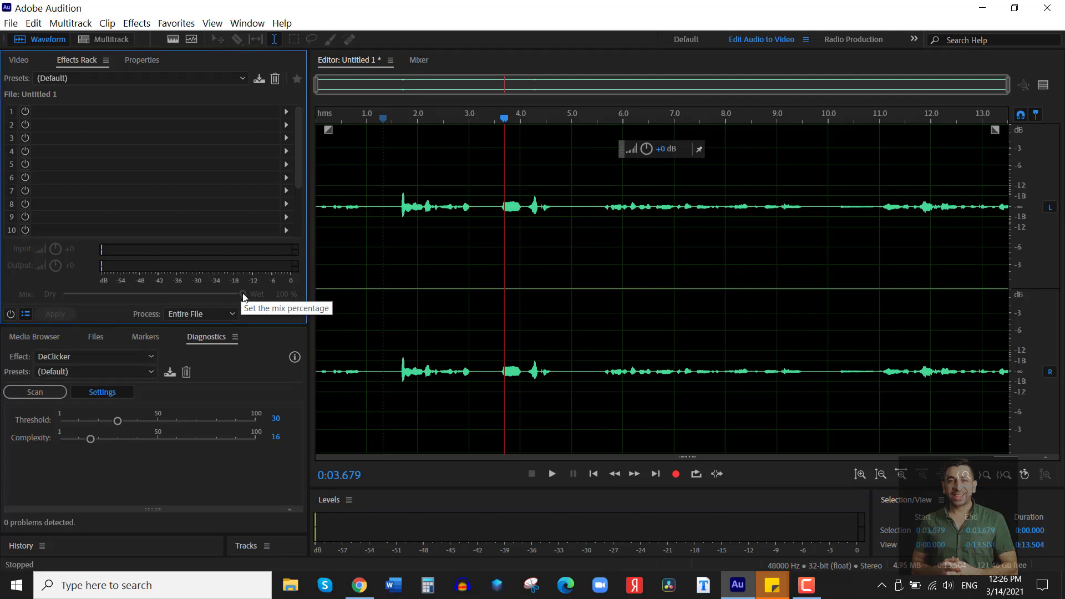
pyautogui.click(97, 78)
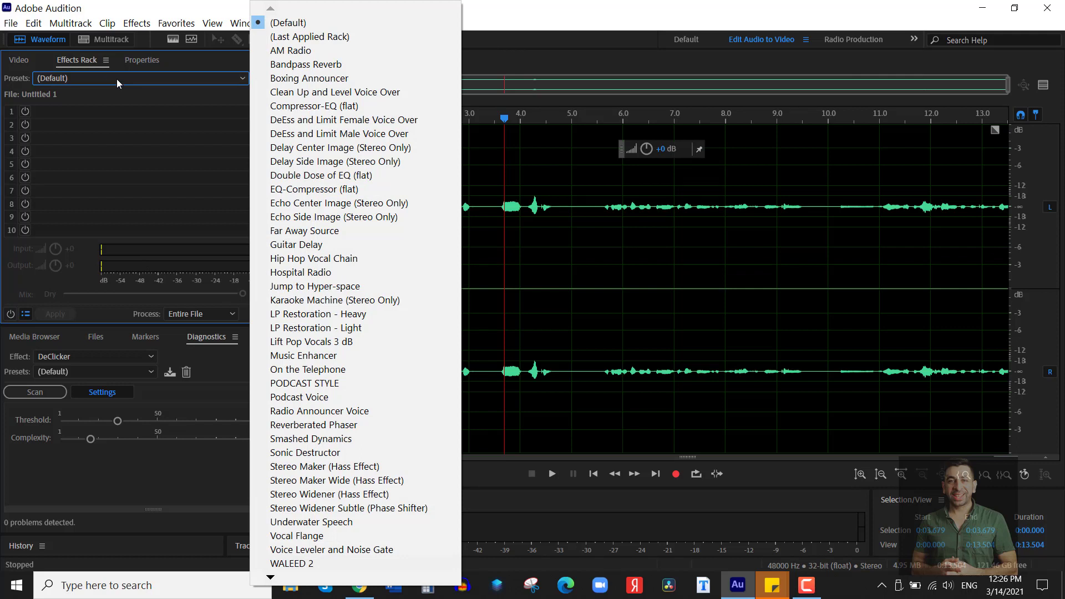
pyautogui.click(116, 79)
pyautogui.click(142, 61)
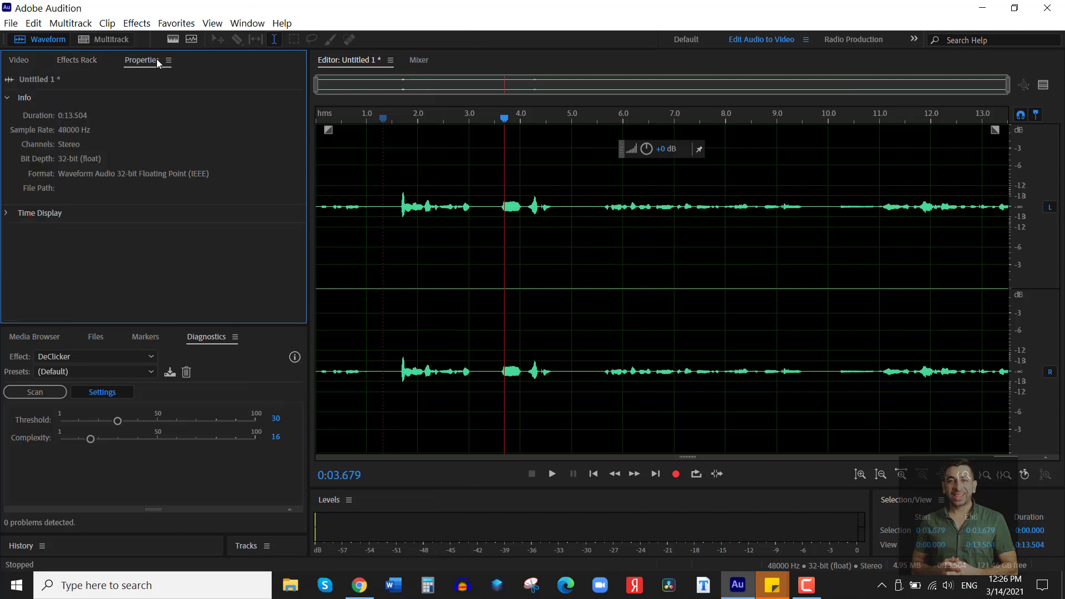
pyautogui.click(81, 61)
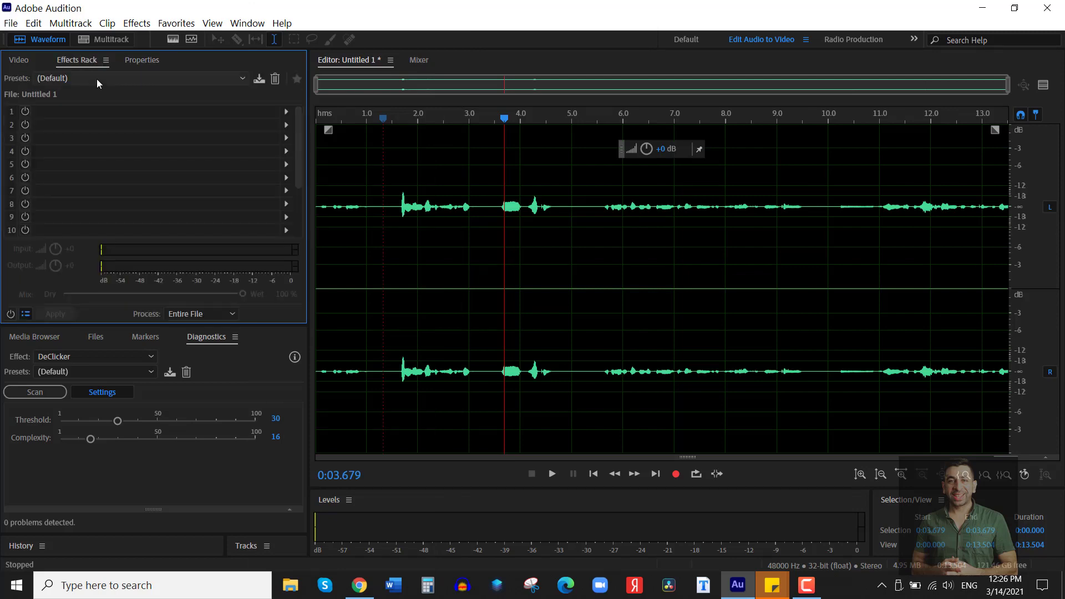
# Apply the PODCAST STYLE effects rack preset to the entire file and listen to the result from about 0.4 s.
pyautogui.click(96, 79)
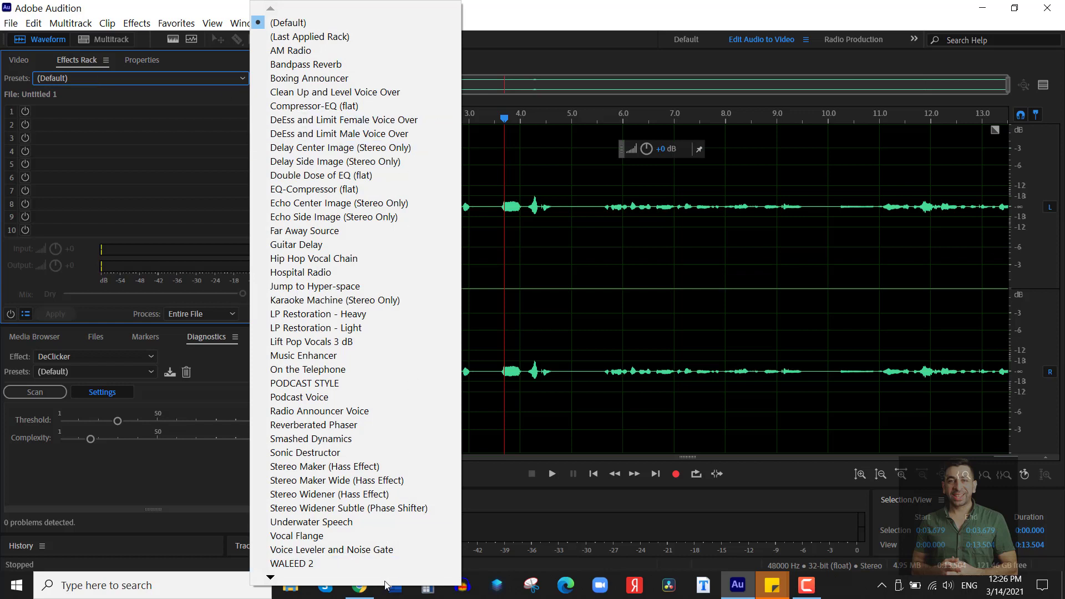
pyautogui.click(302, 384)
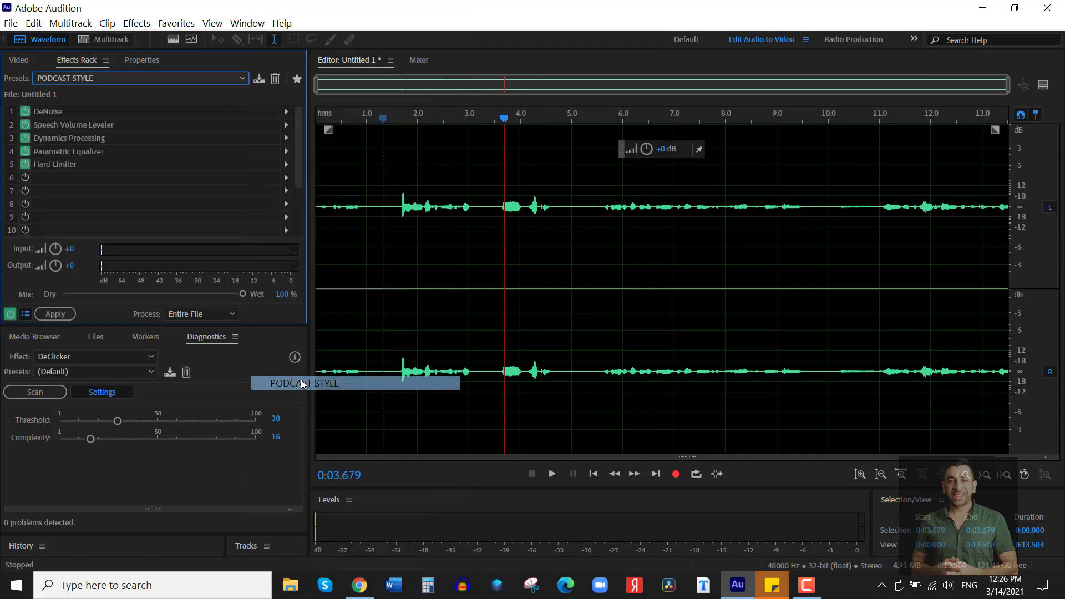
pyautogui.click(56, 315)
pyautogui.click(338, 198)
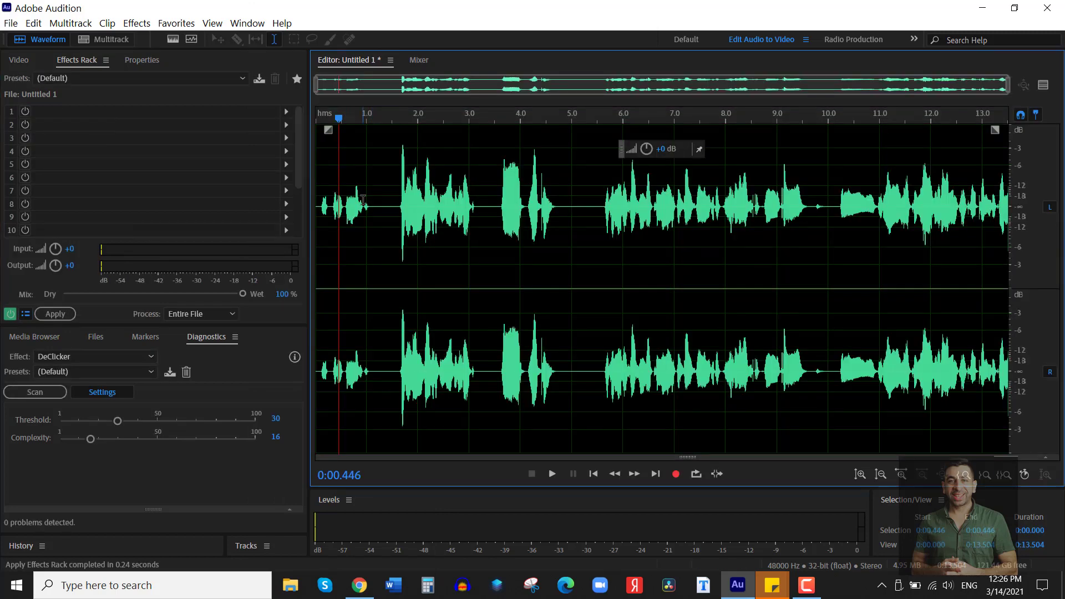
pyautogui.press('space')
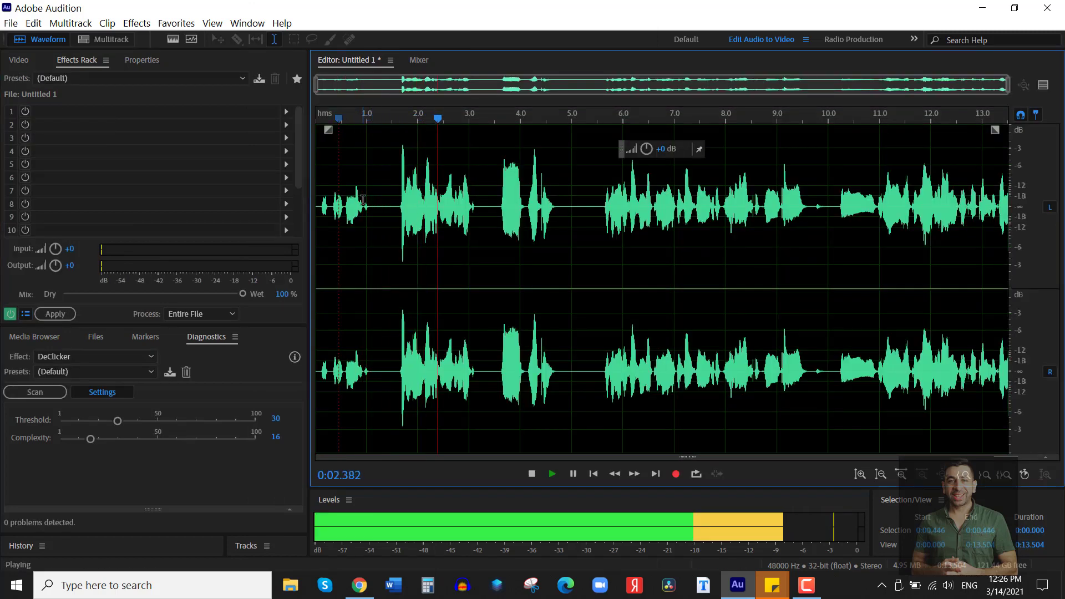
pyautogui.press('space')
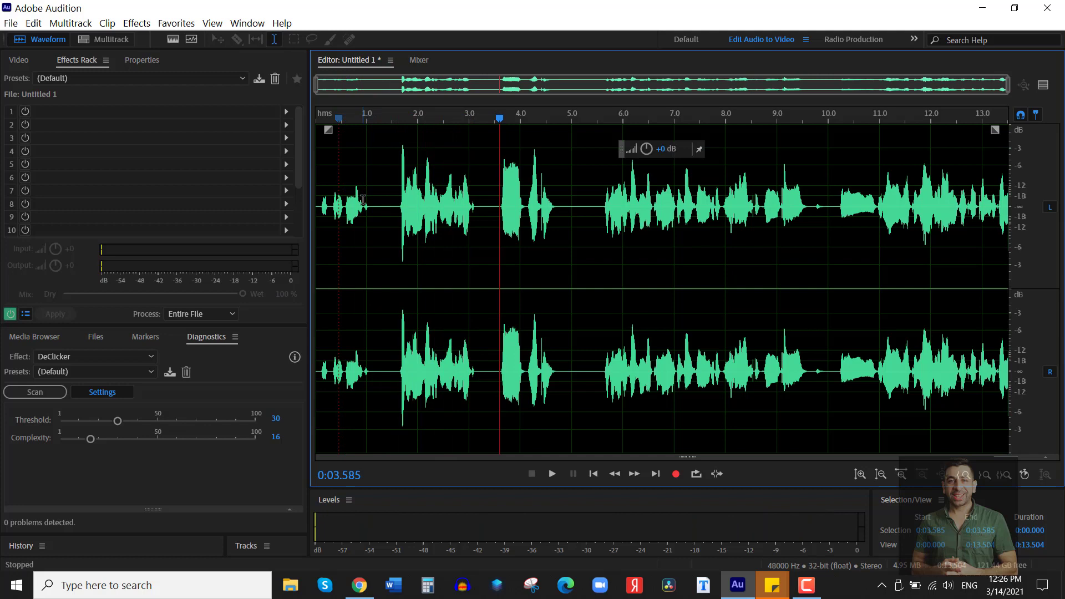
# Try the Podcast Voice effects rack preset on the entire file, listen to it, and undo it.
pyautogui.click(100, 78)
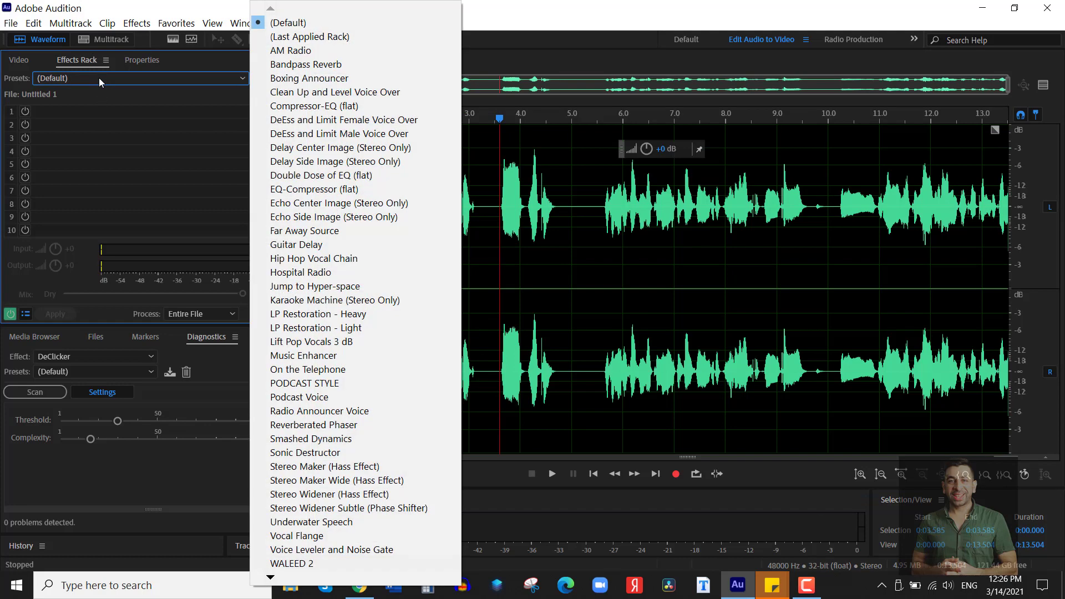
pyautogui.click(288, 397)
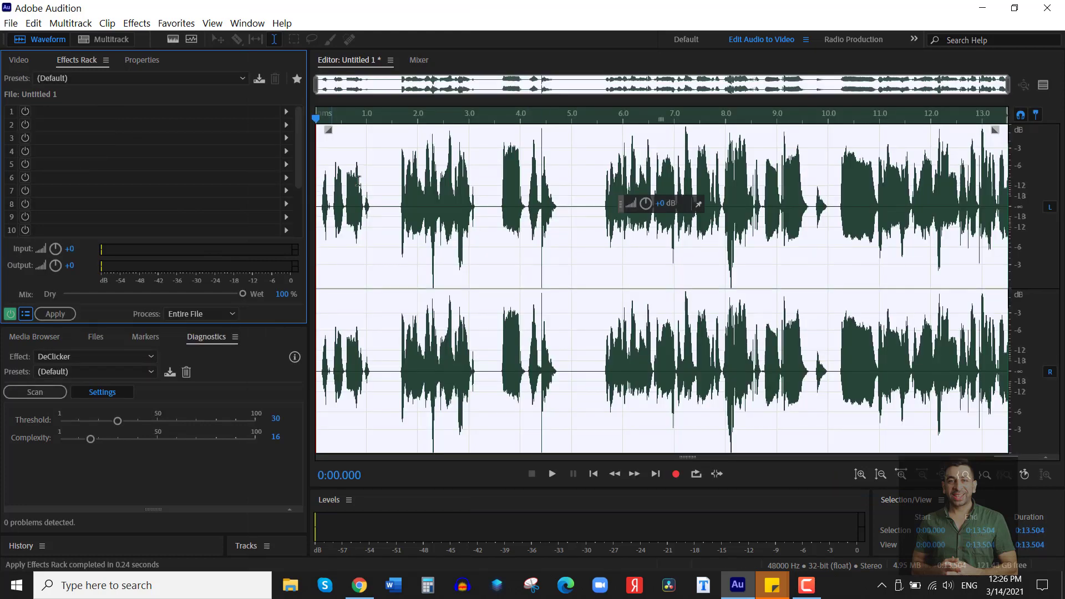
pyautogui.click(361, 181)
pyautogui.press('space')
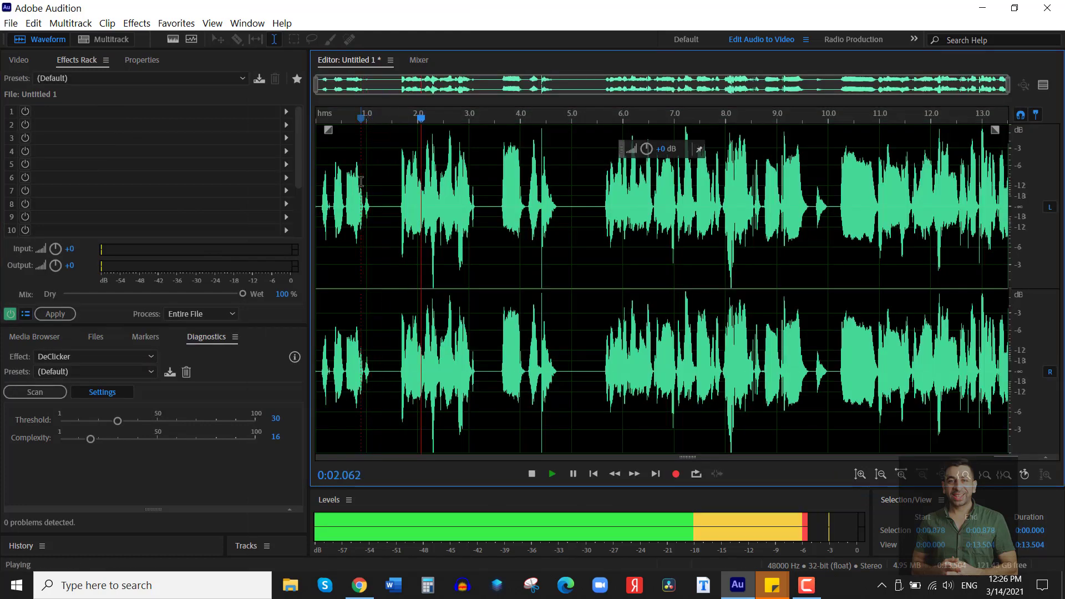
pyautogui.press('space')
pyautogui.hotkey('ctrl', 'z')
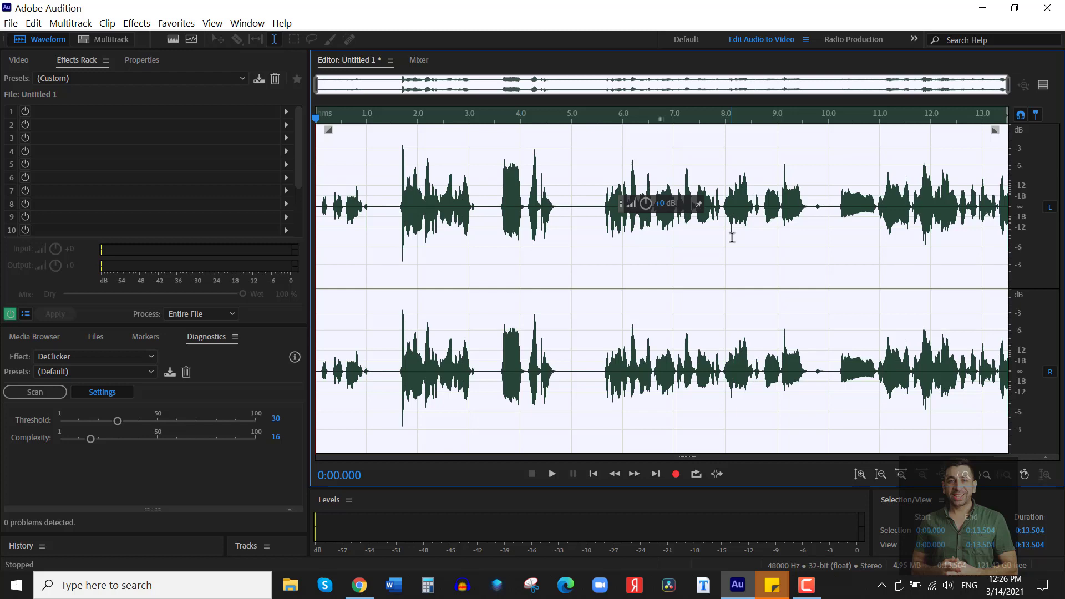
# Export the recording to the desktop as a Wave PCM file named w.
pyautogui.click(11, 24)
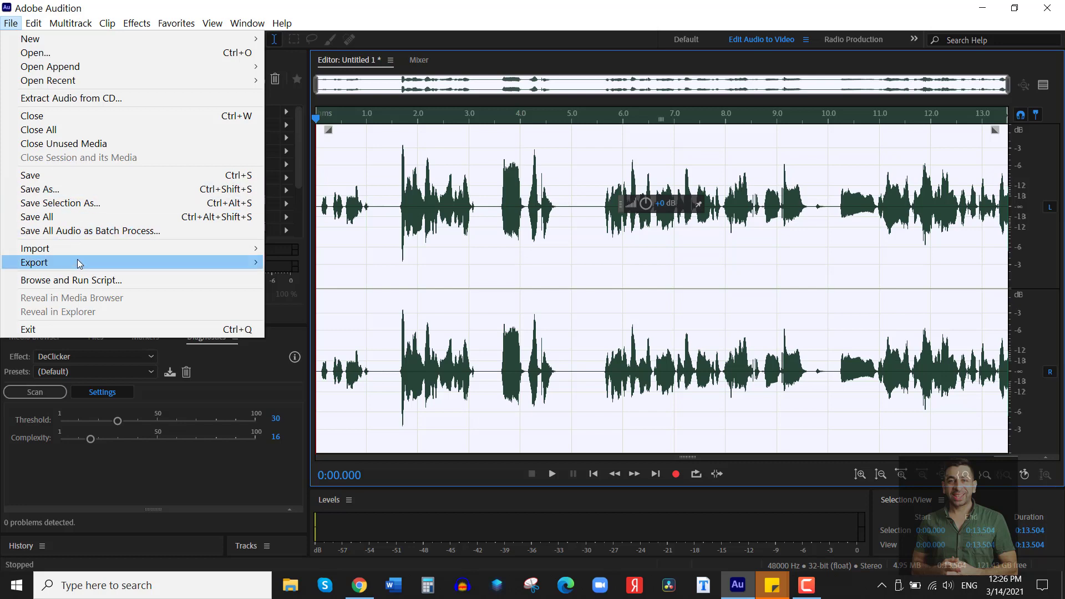
pyautogui.moveTo(253, 248)
pyautogui.moveTo(167, 263)
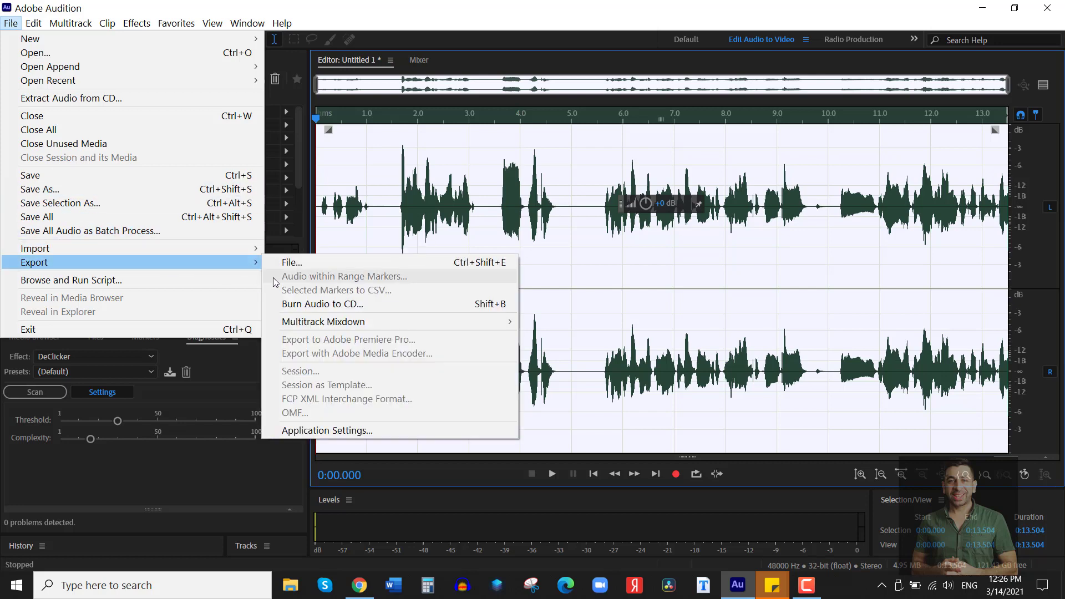
pyautogui.click(333, 264)
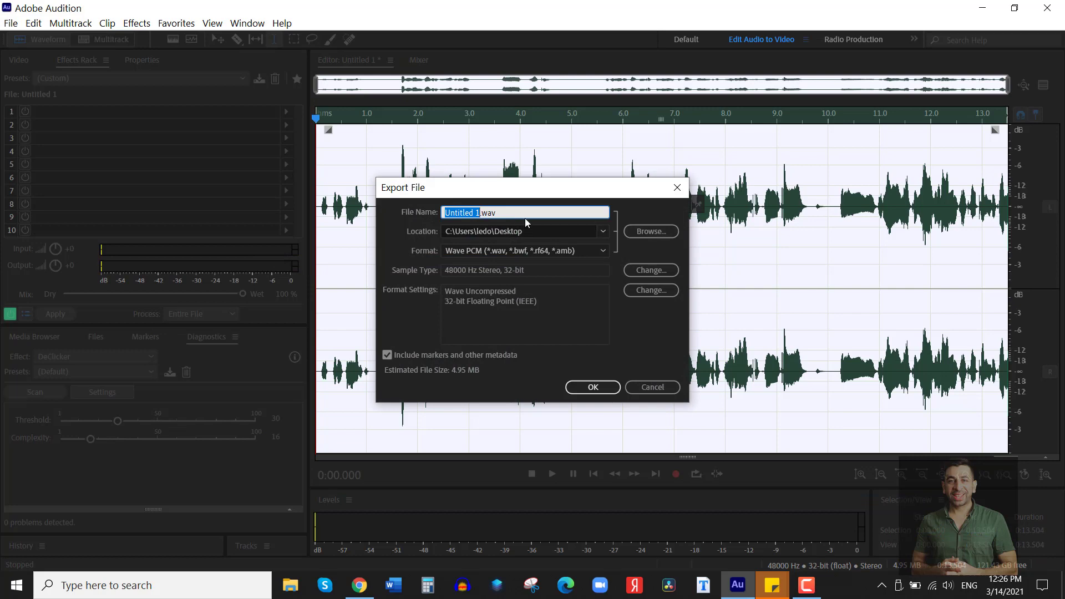
pyautogui.write('w')
pyautogui.press('Return')
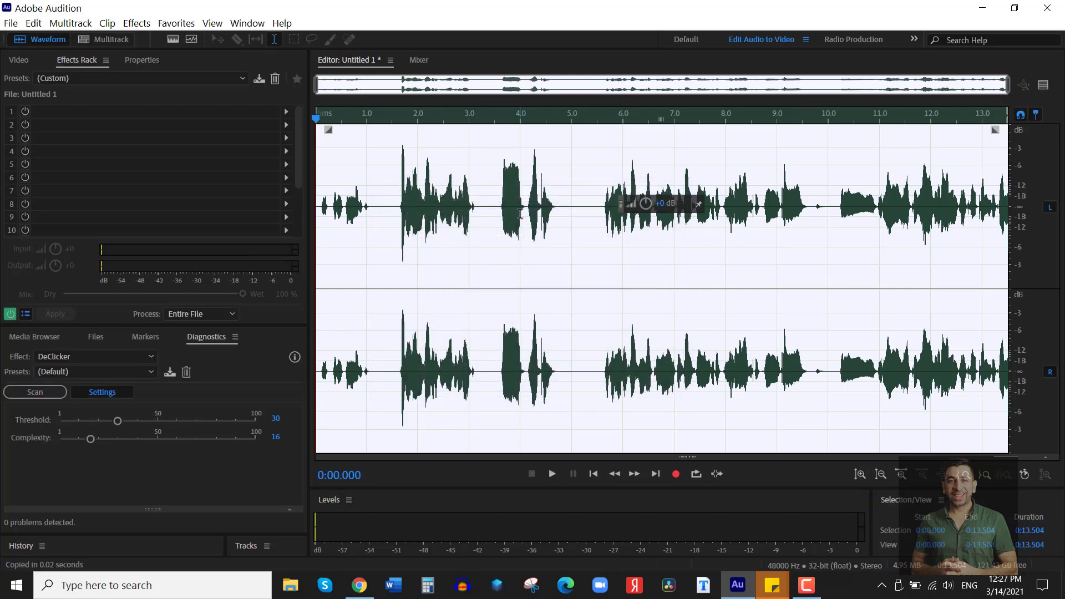